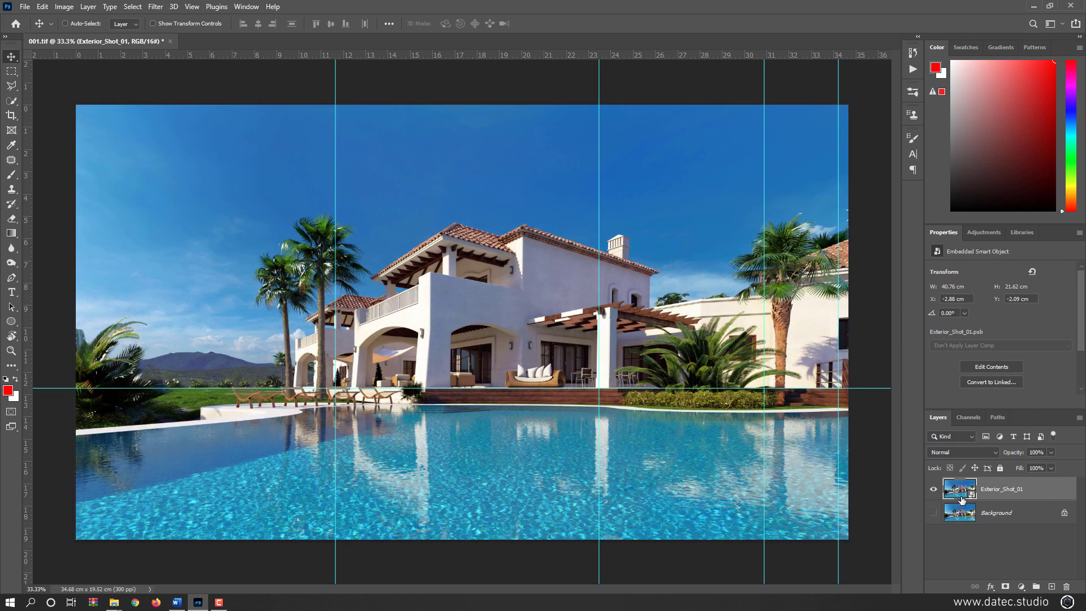
# Step: Duplicate Exterior_Shot_01 and start a Color Range selection sampled on the white wall, with Quick Mask preview
pyautogui.moveTo(961, 490); pyautogui.dragTo(1050, 584)
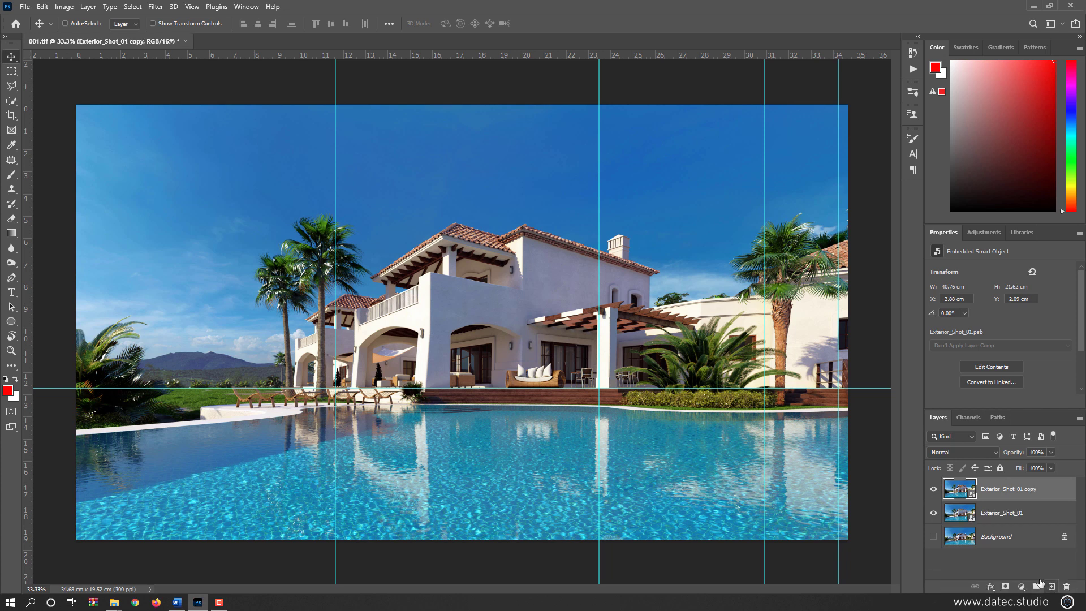
pyautogui.click(134, 6)
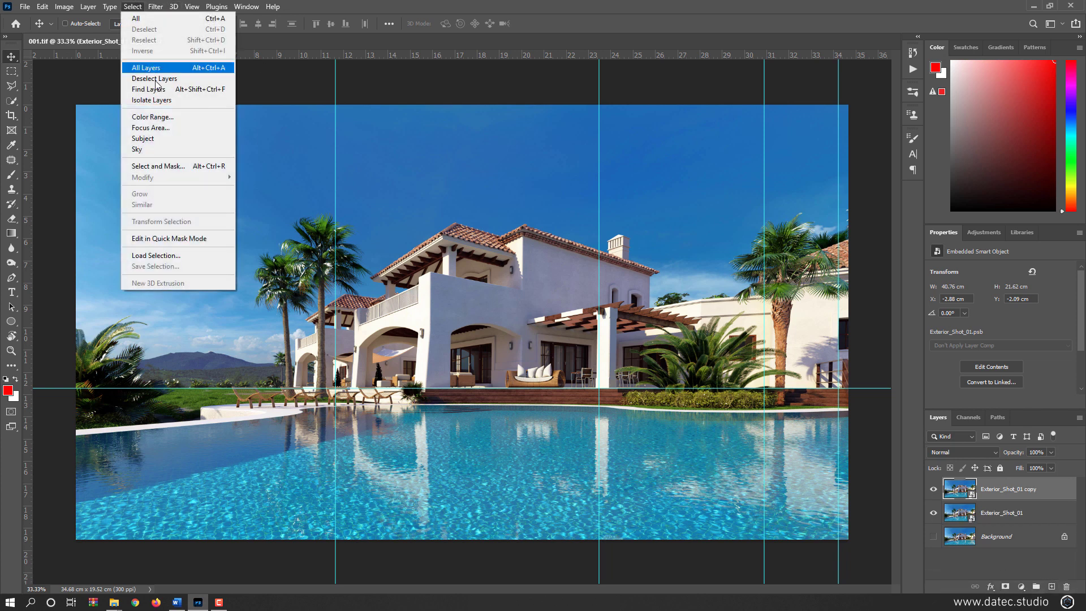
pyautogui.click(163, 118)
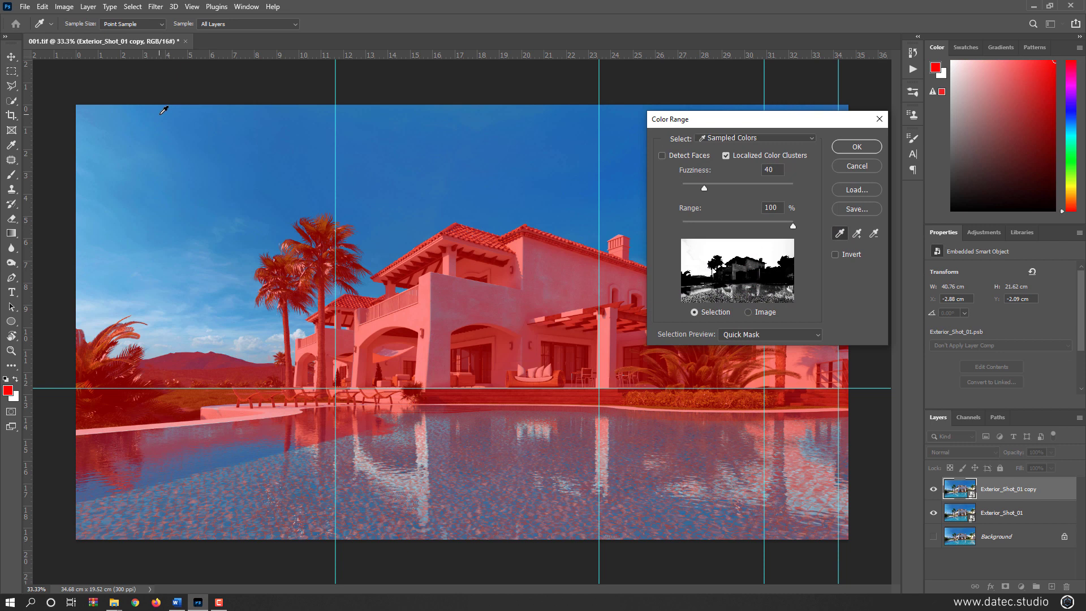
pyautogui.click(428, 314)
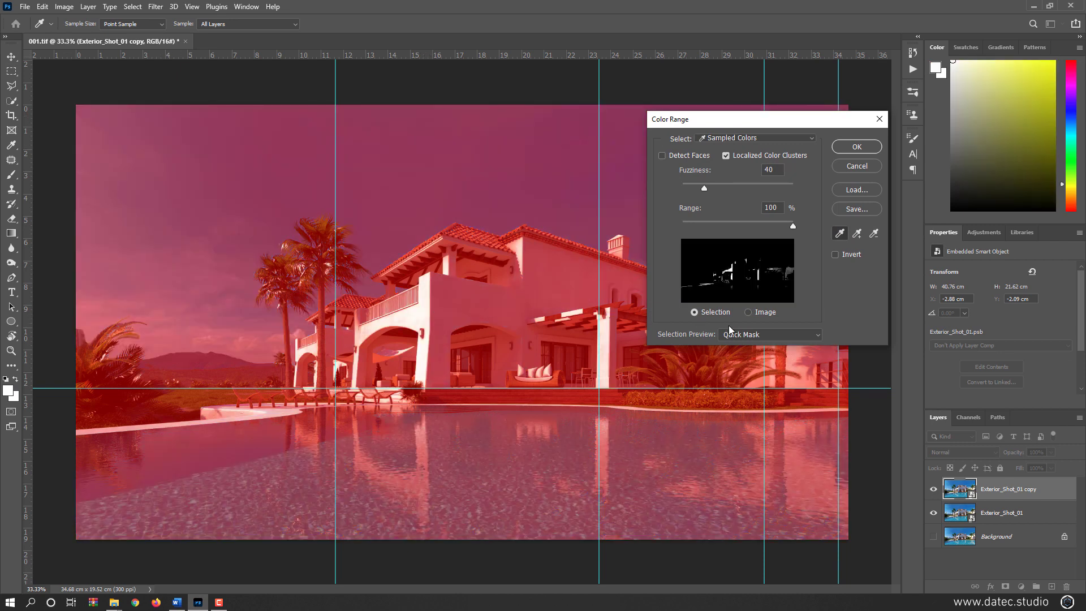
pyautogui.click(764, 313)
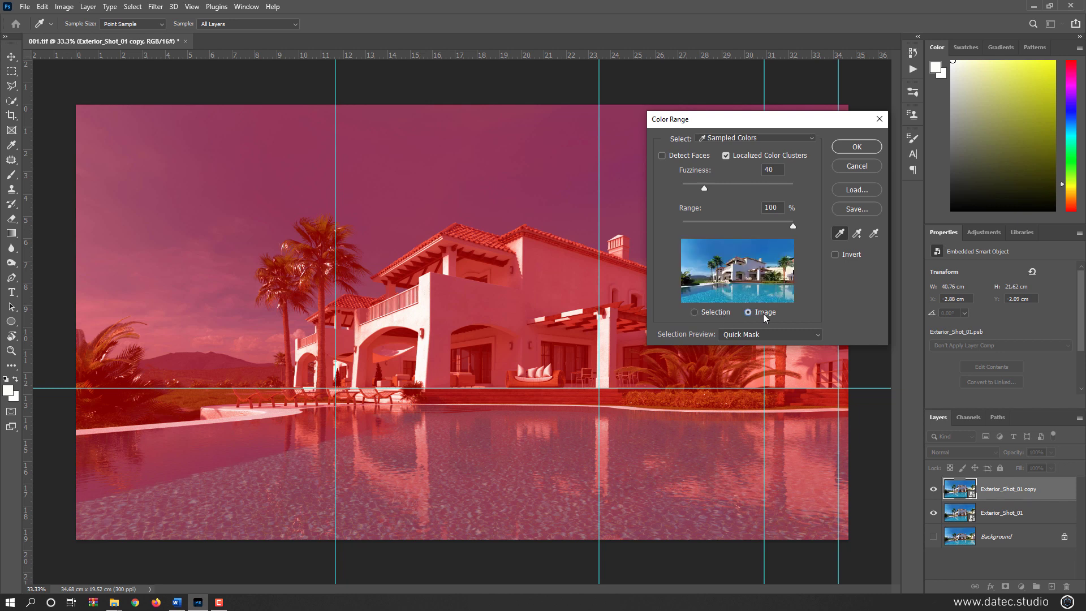
pyautogui.click(717, 315)
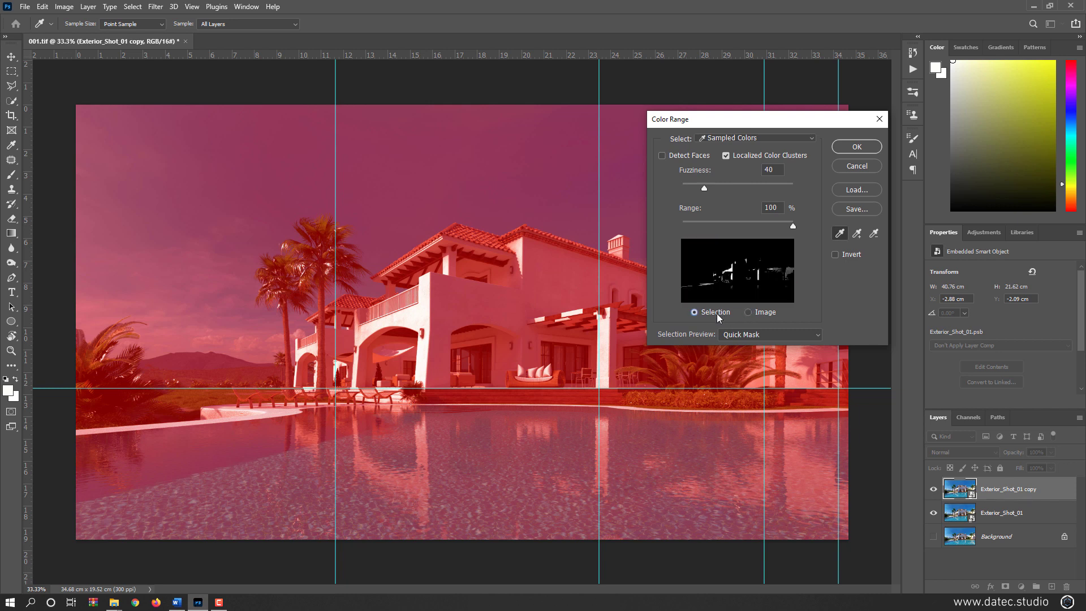
pyautogui.click(748, 338)
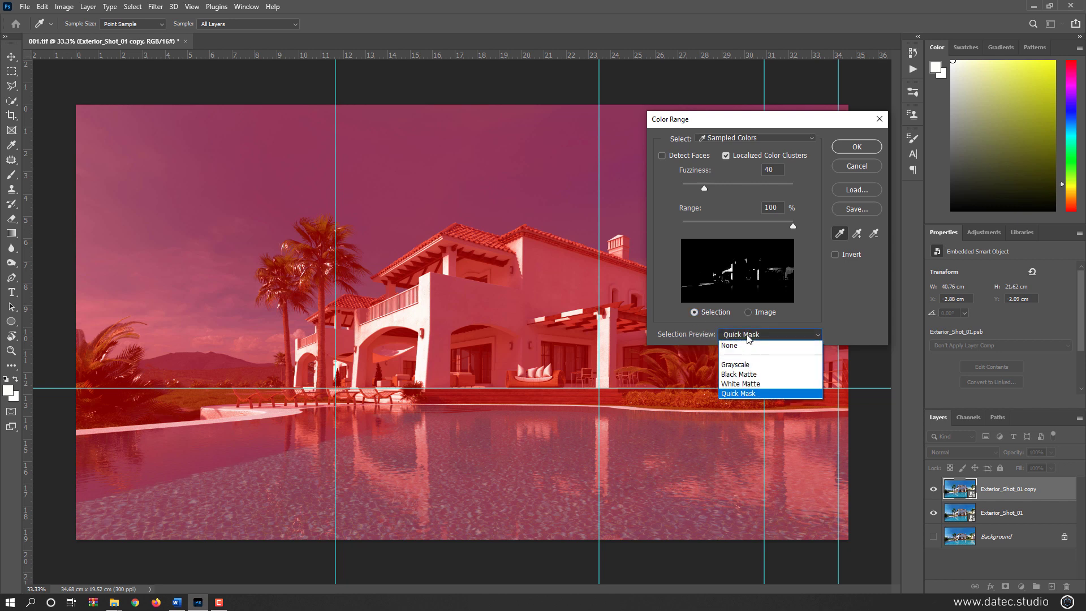
pyautogui.click(759, 395)
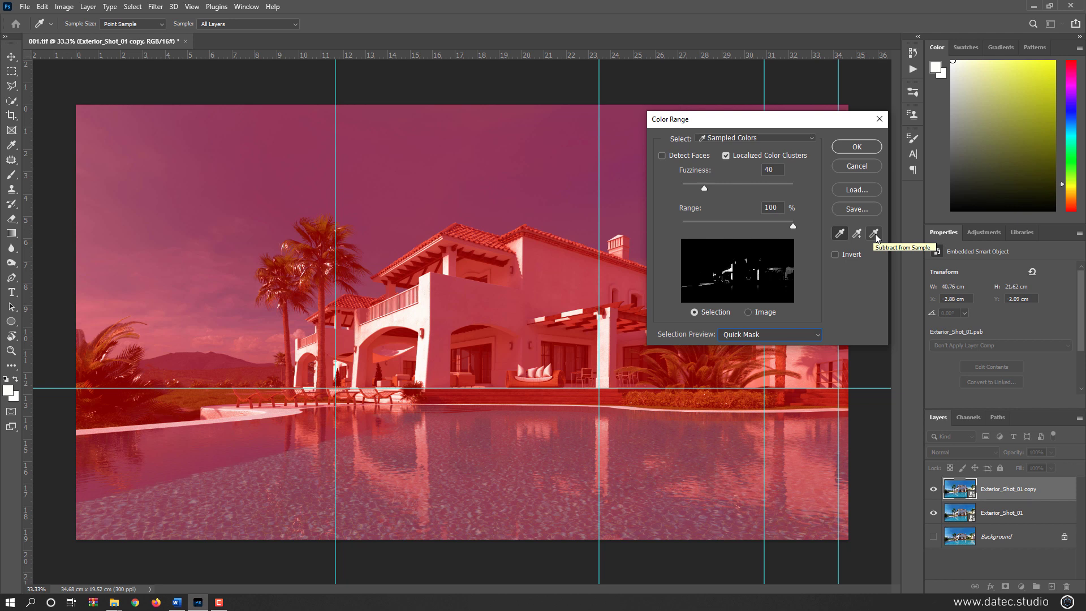
# Step: Refine the selection by adding shaded wall tones and subtracting sky-blue and lavender tones, then accept at Fuzziness 40
pyautogui.press('shift')
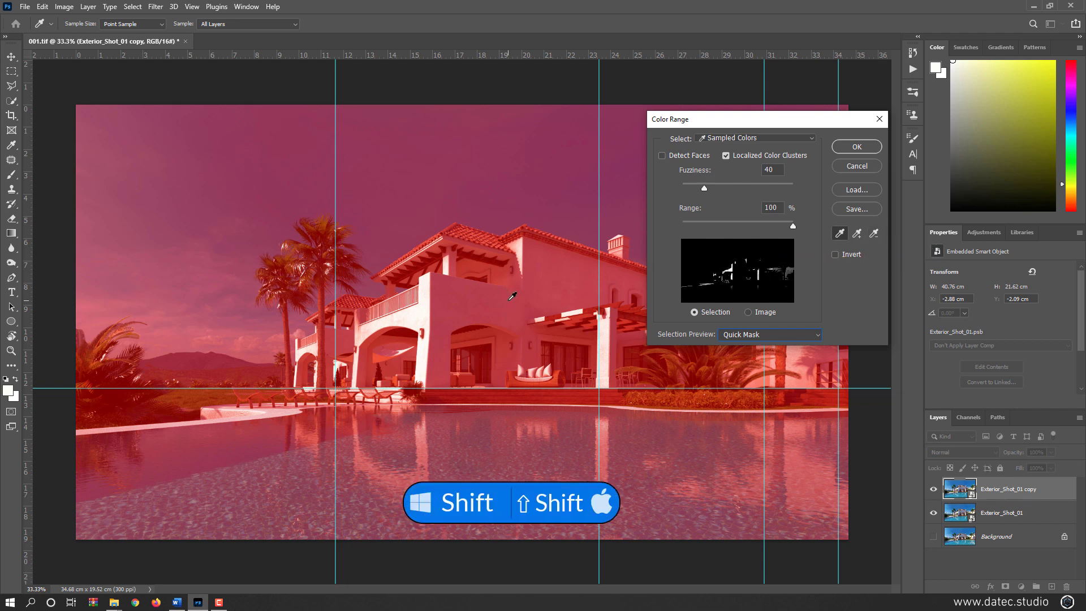
pyautogui.keyDown('shift'); pyautogui.click(488, 300); pyautogui.keyUp('shift')
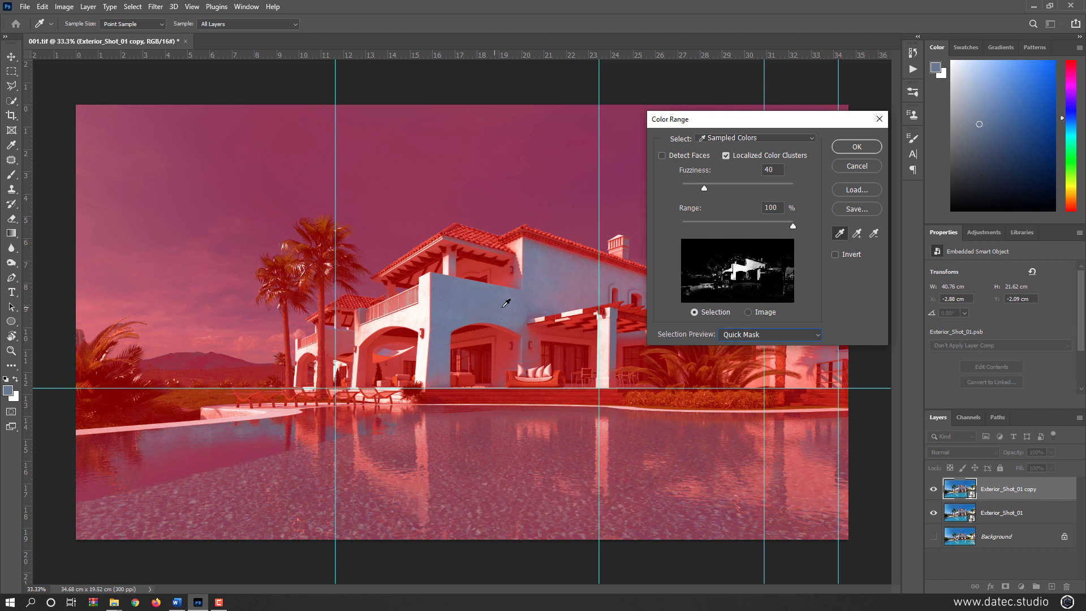
pyautogui.press('alt')
pyautogui.keyDown('alt'); pyautogui.click(515, 183); pyautogui.keyUp('alt')
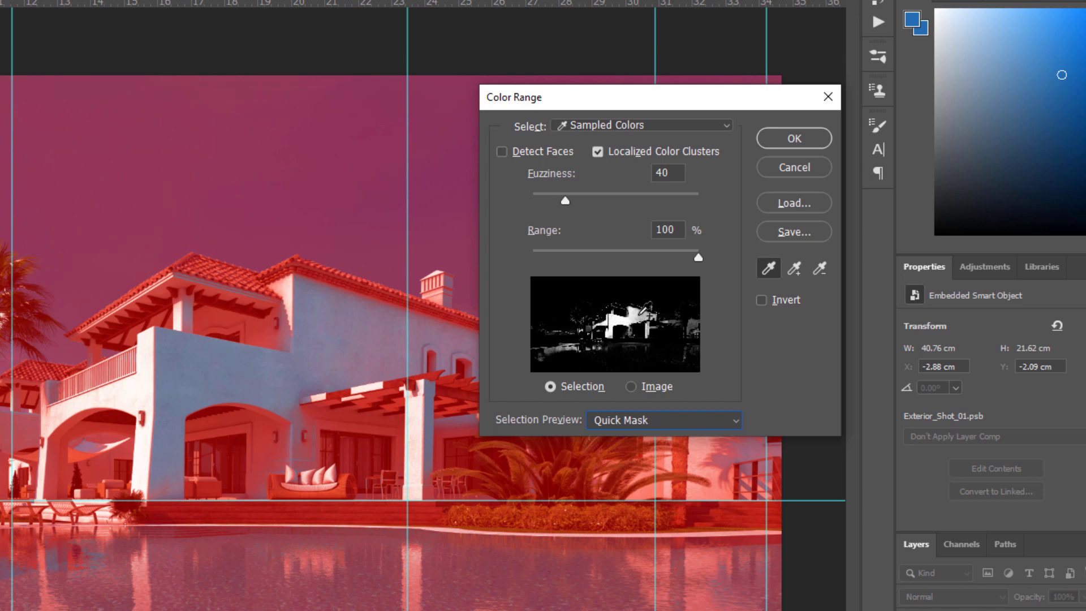
pyautogui.click(645, 310)
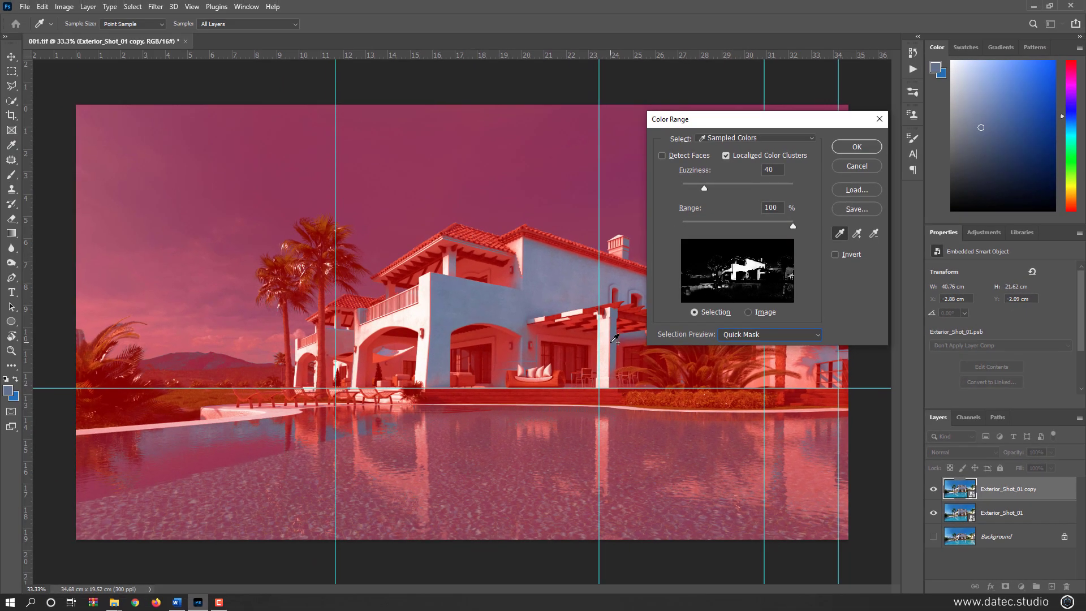
pyautogui.click(451, 259)
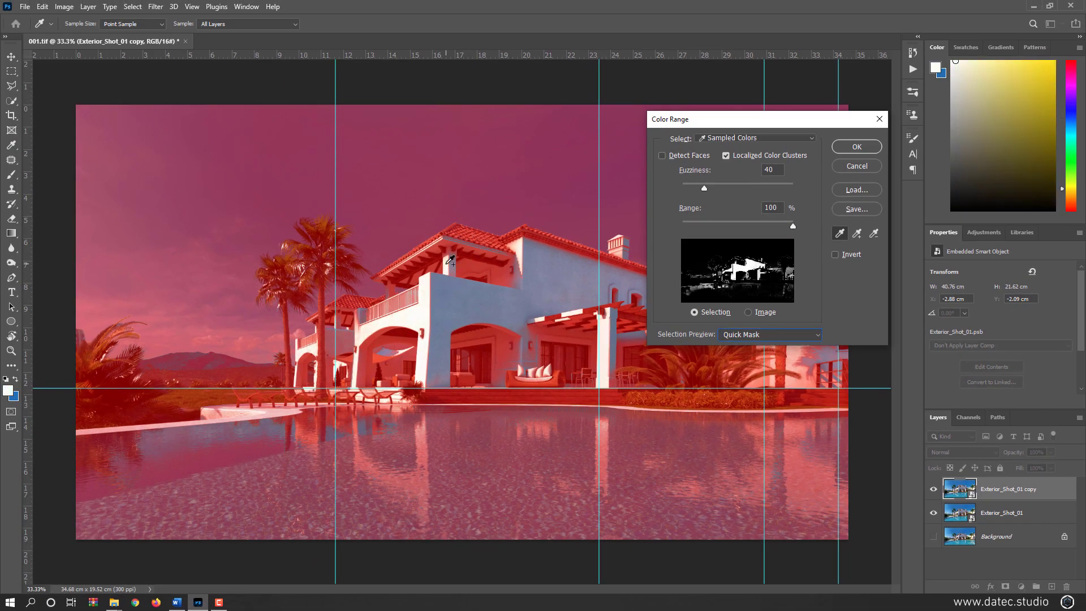
pyautogui.press('alt')
pyautogui.keyDown('alt'); pyautogui.click(554, 277); pyautogui.keyUp('alt')
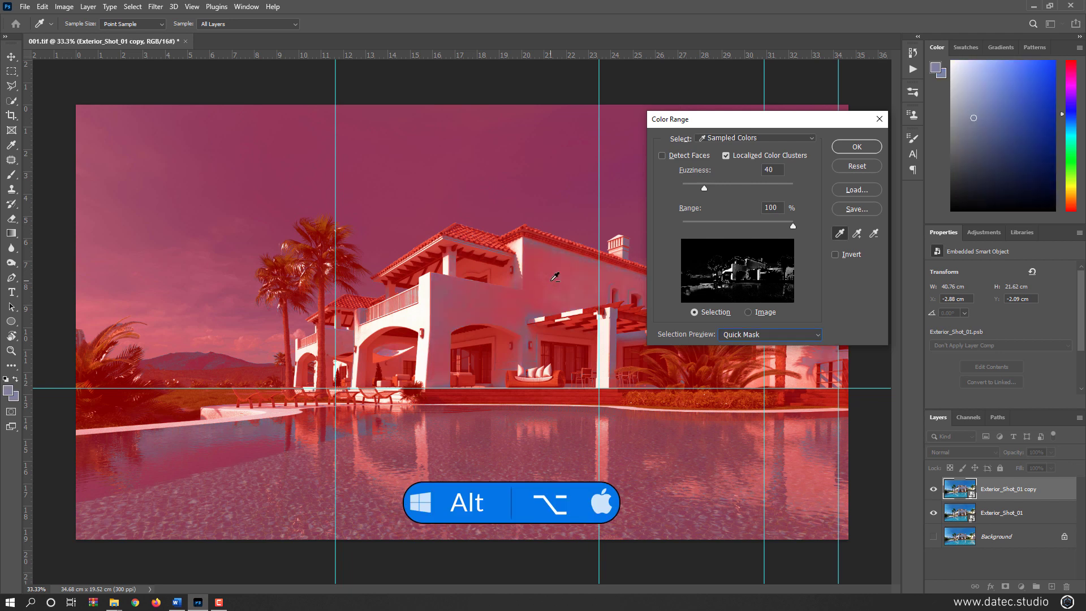
pyautogui.click(844, 148)
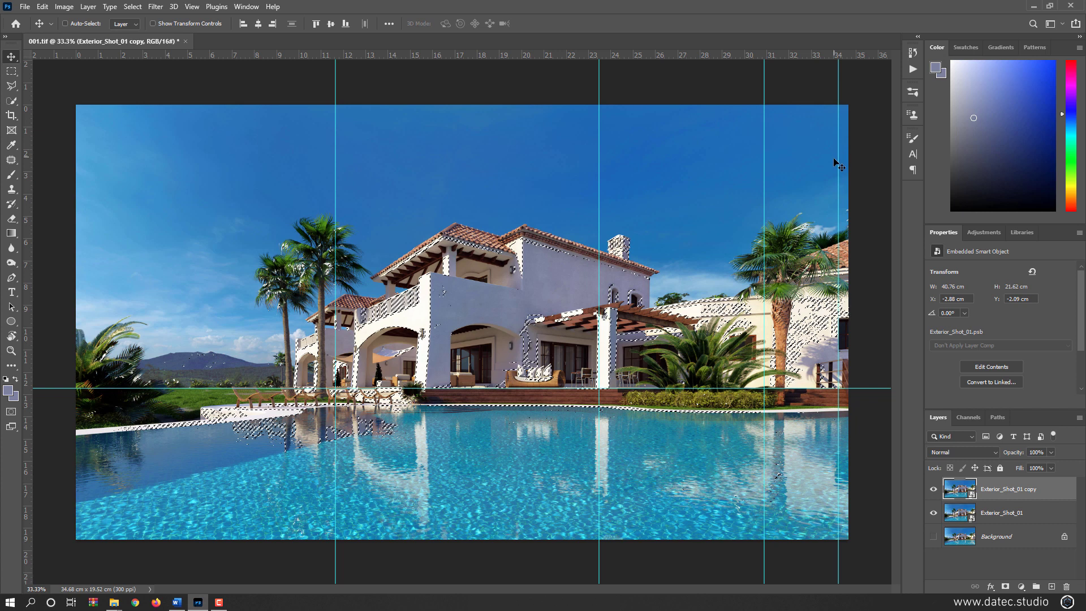
# Step: Trial brightening the walls with Curves and Levels (white output 186), cancelling both
pyautogui.hotkey('ctrl', 'm')
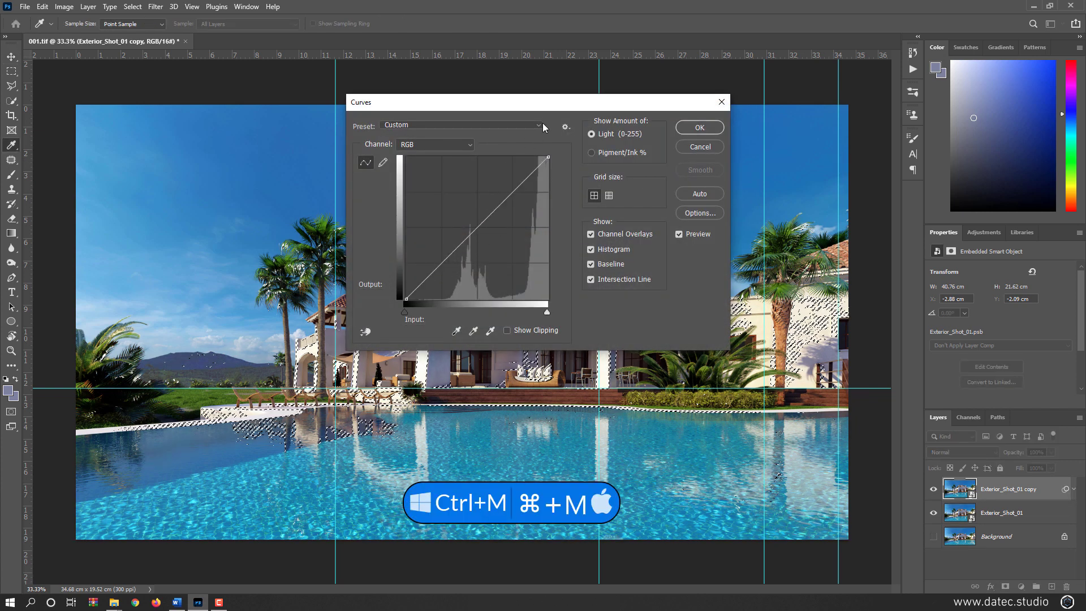
pyautogui.moveTo(552, 108); pyautogui.dragTo(704, 125)
pyautogui.moveTo(628, 245)
pyautogui.mouseDown()
pyautogui.moveTo(623, 220)
pyautogui.moveTo(629, 249)
pyautogui.moveTo(630, 238)
pyautogui.mouseUp()
pyautogui.click(847, 166)
pyautogui.hotkey('ctrl', 'l')
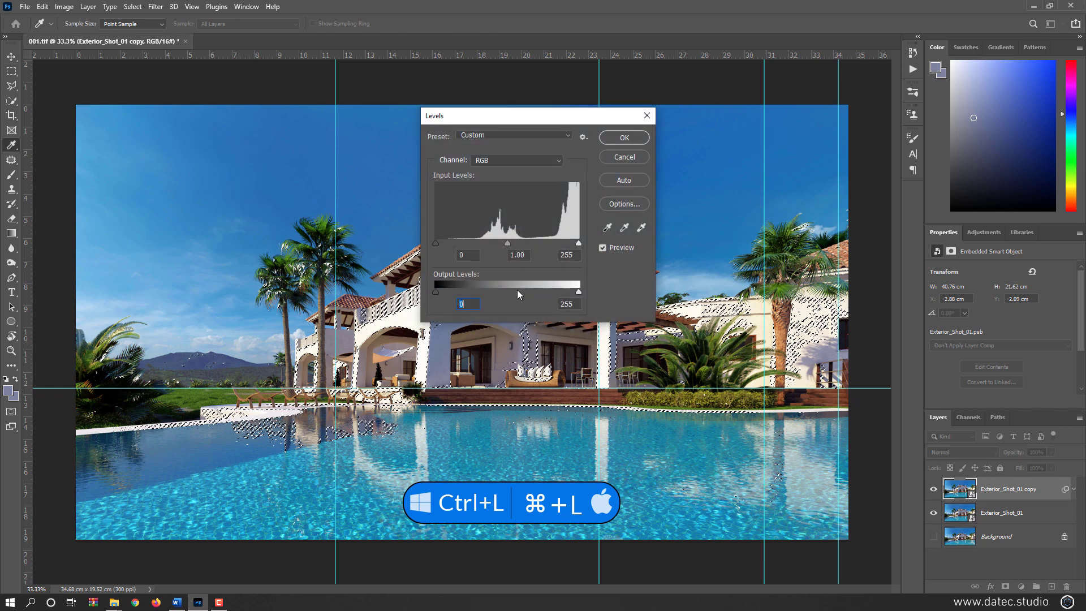
pyautogui.moveTo(577, 293); pyautogui.dragTo(541, 294)
pyautogui.click(625, 158)
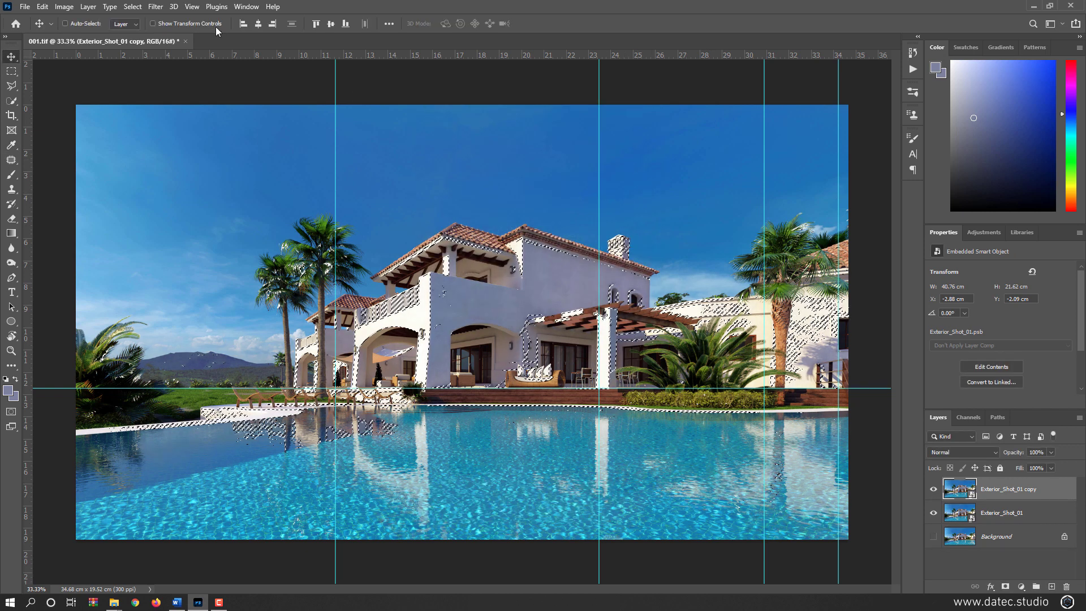
# Step: Deselect the walls, switch to the Quick Selection tool, and clear the arches-and-balcony selection
pyautogui.click(133, 8)
pyautogui.click(153, 35)
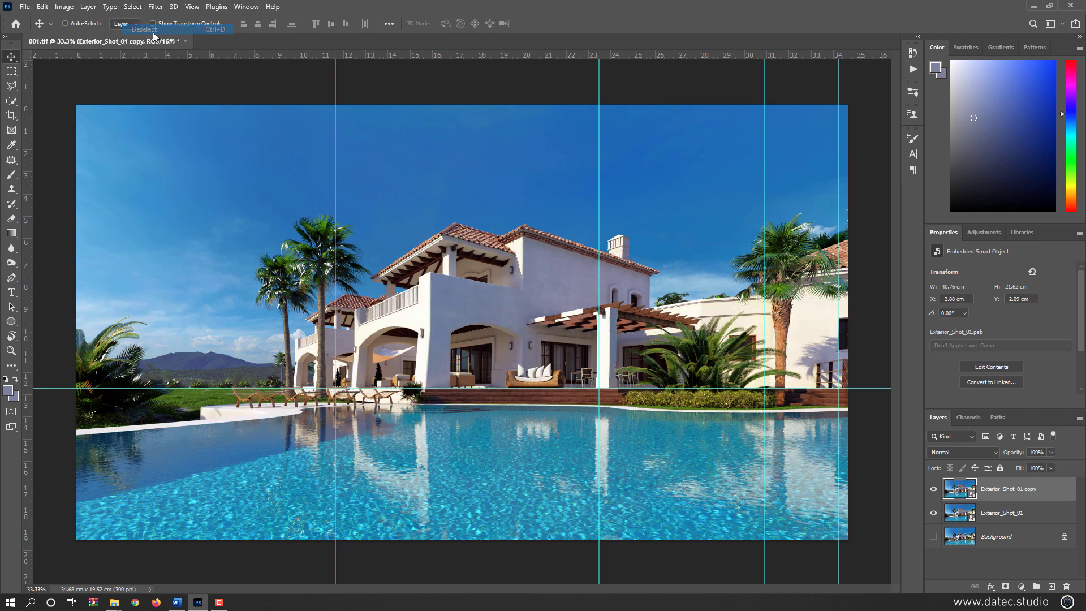
pyautogui.press('w')
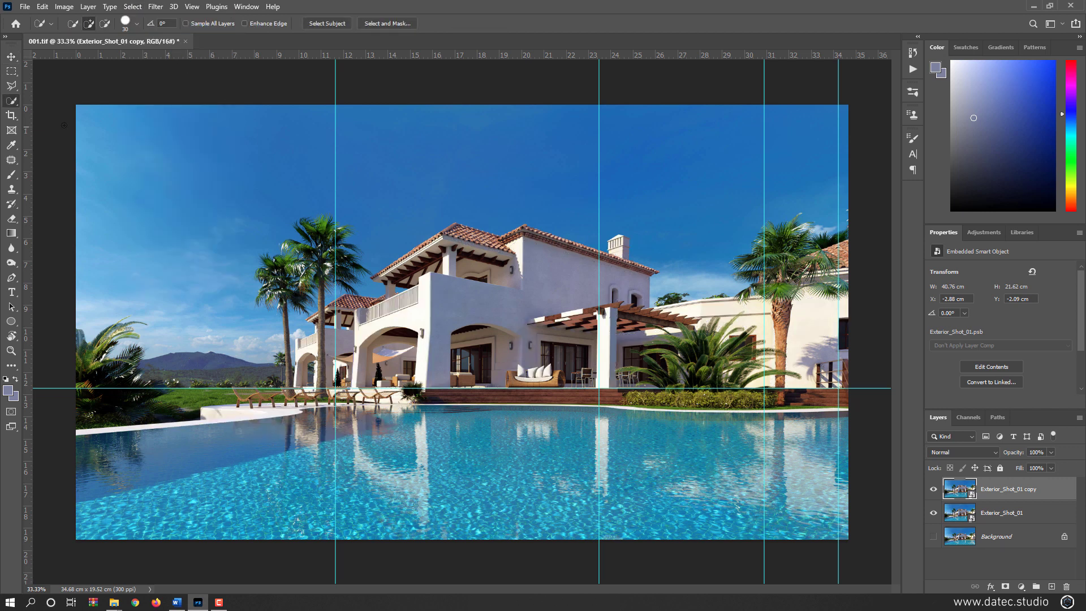
pyautogui.rightClick(13, 105)
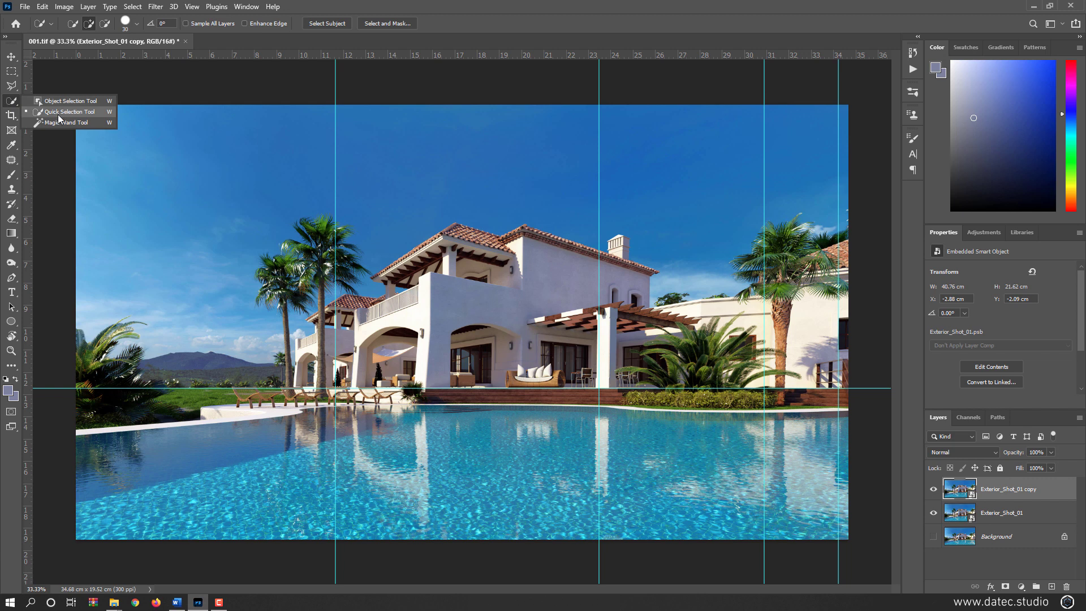
pyautogui.click(66, 111)
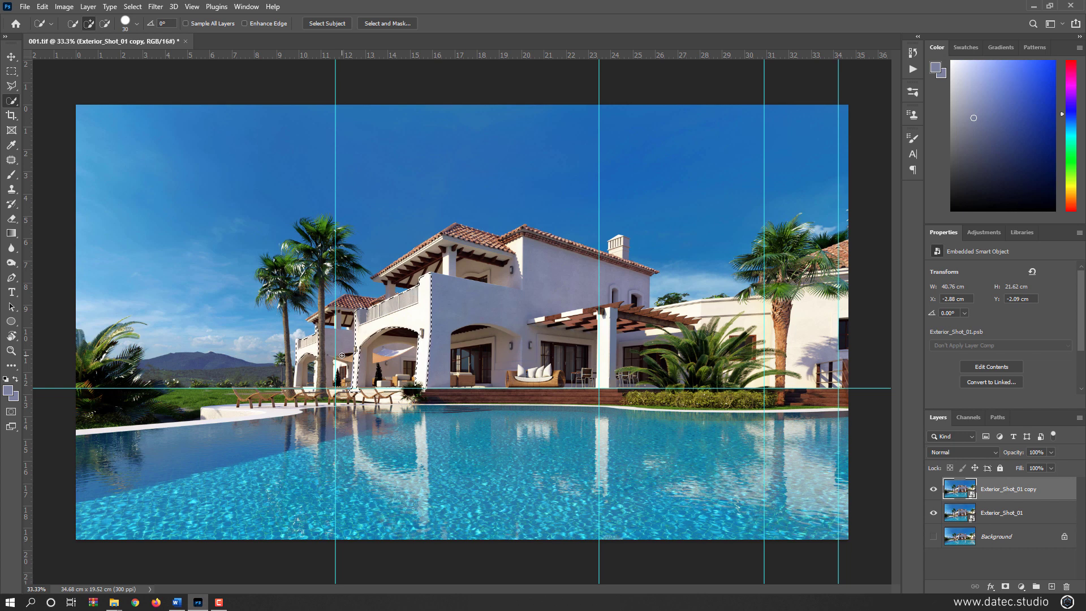
pyautogui.hotkey('ctrl', 'd')
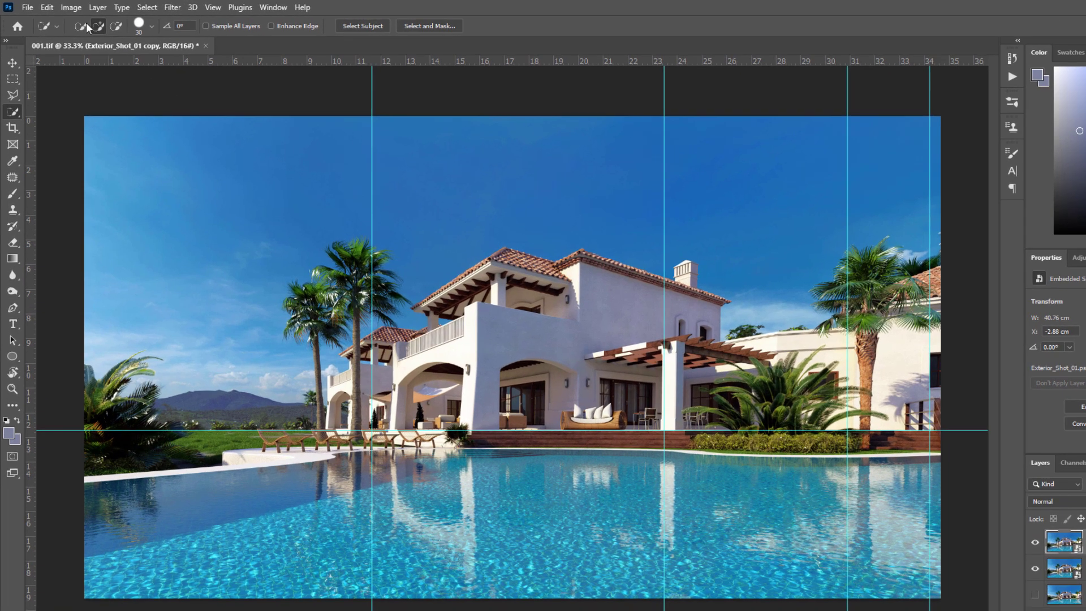
# Step: Apply Threshold to the copy and compare its preview with the original colour photo
pyautogui.click(64, 7)
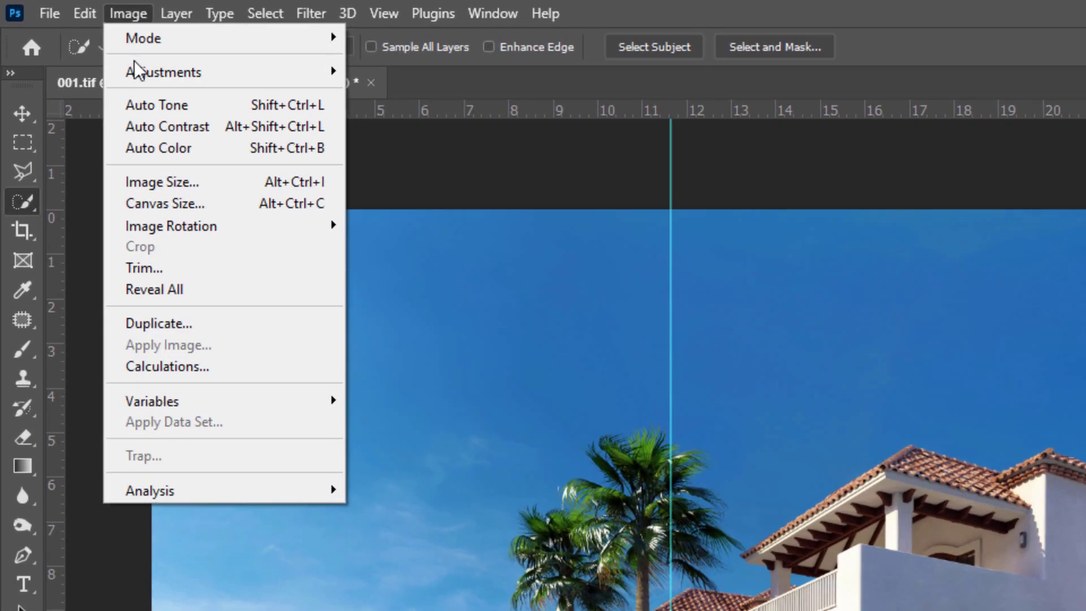
pyautogui.moveTo(137, 71)
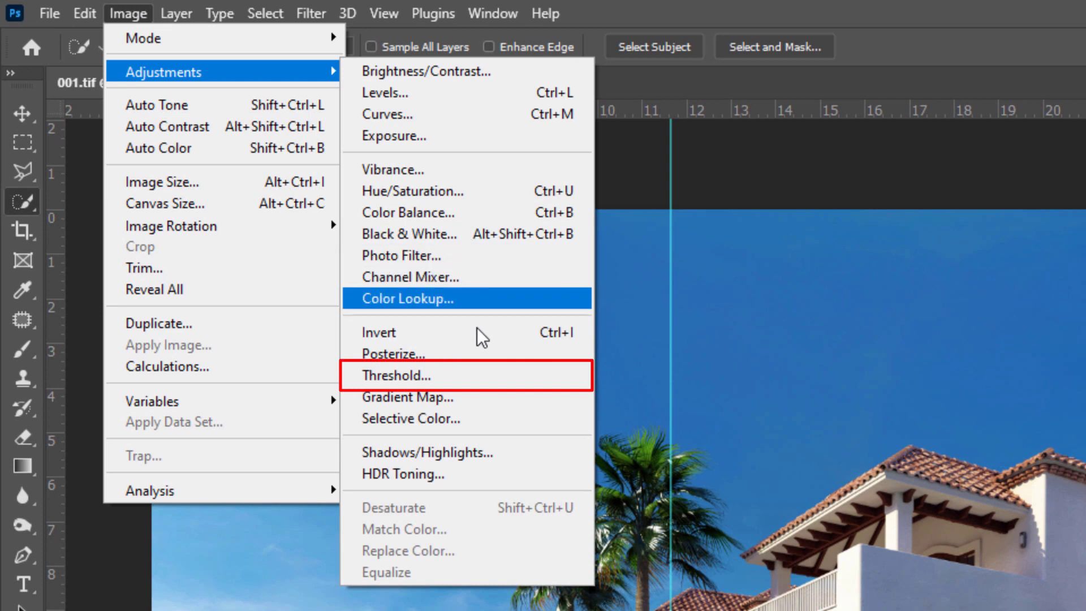
pyautogui.click(478, 375)
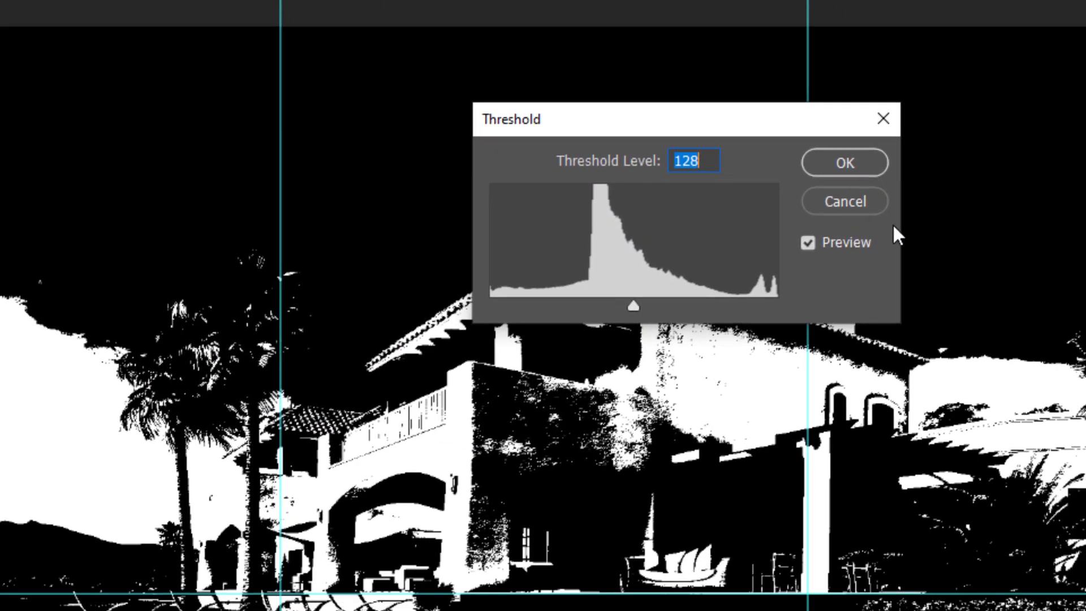
pyautogui.click(815, 235)
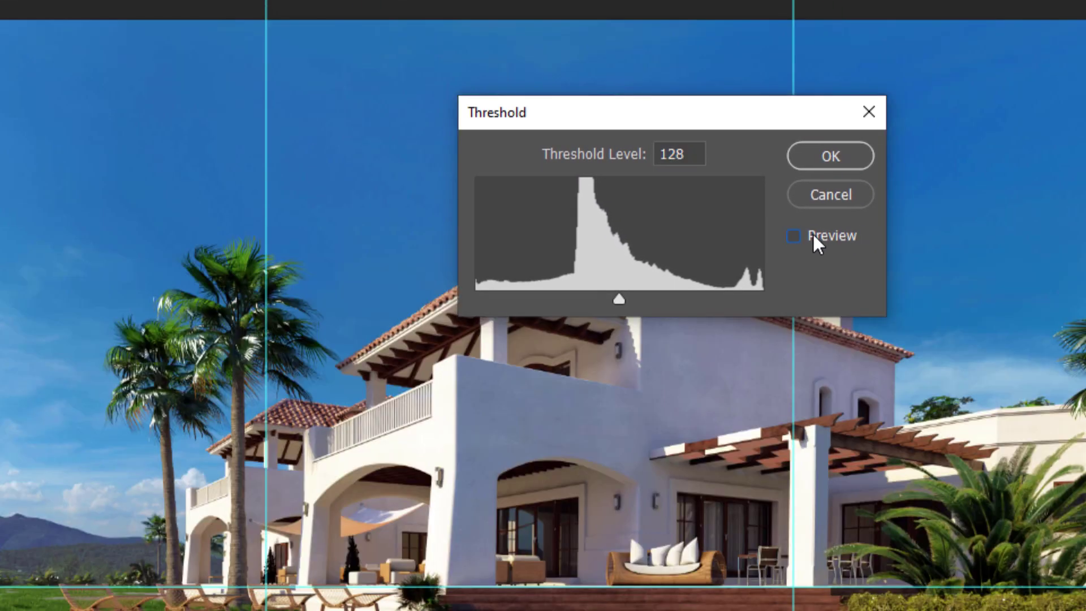
pyautogui.click(813, 236)
pyautogui.click(811, 233)
pyautogui.click(803, 238)
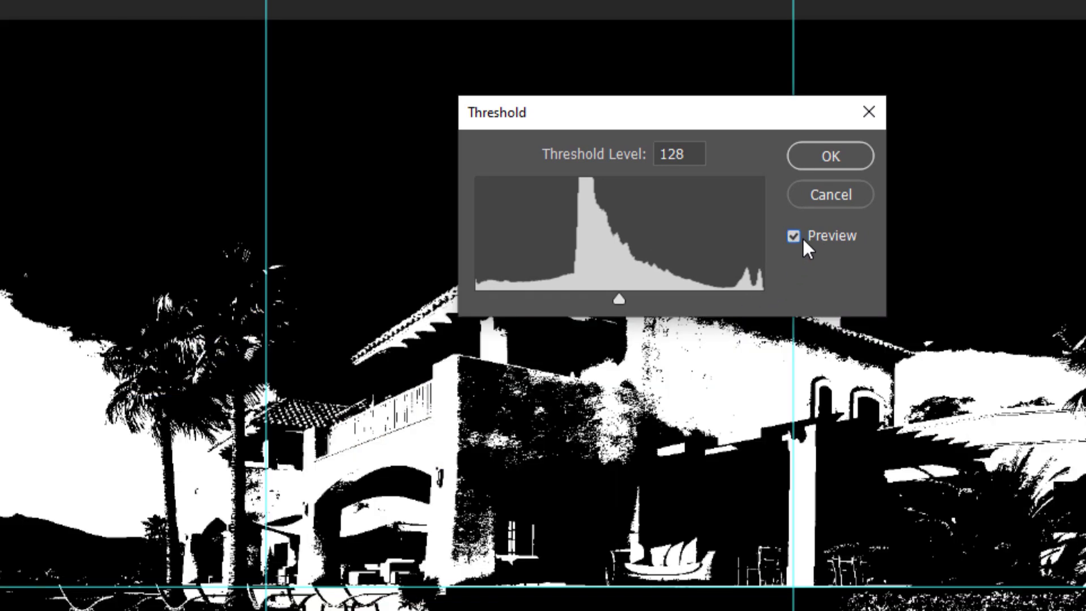
# Step: Tune the threshold level, resetting it to 128 and then raising it toward 204
pyautogui.click(620, 299)
pyautogui.moveTo(620, 299); pyautogui.dragTo(650, 298)
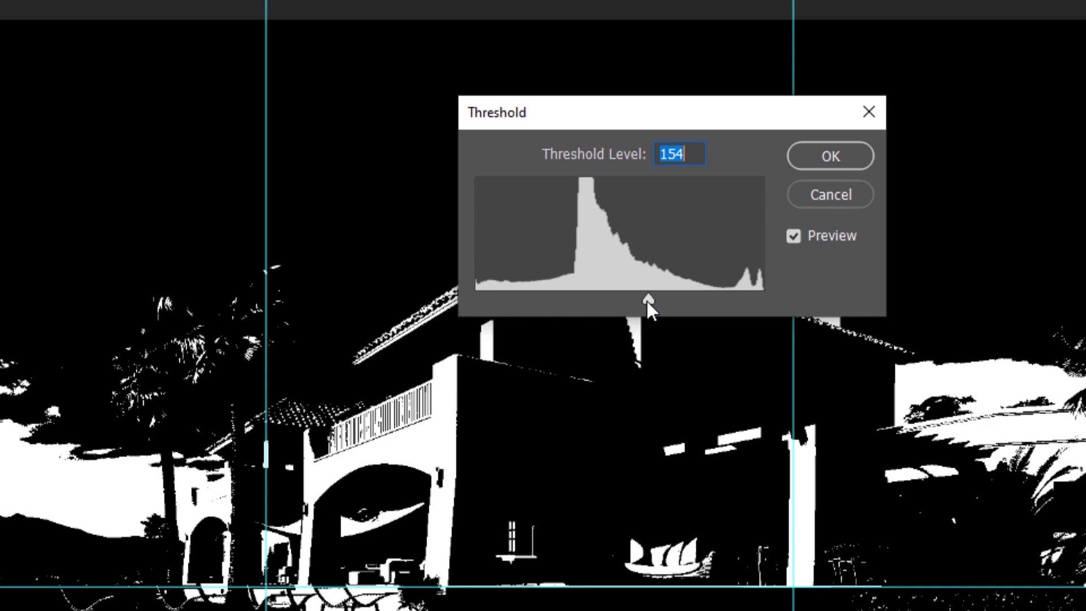
pyautogui.moveTo(648, 300); pyautogui.dragTo(579, 301)
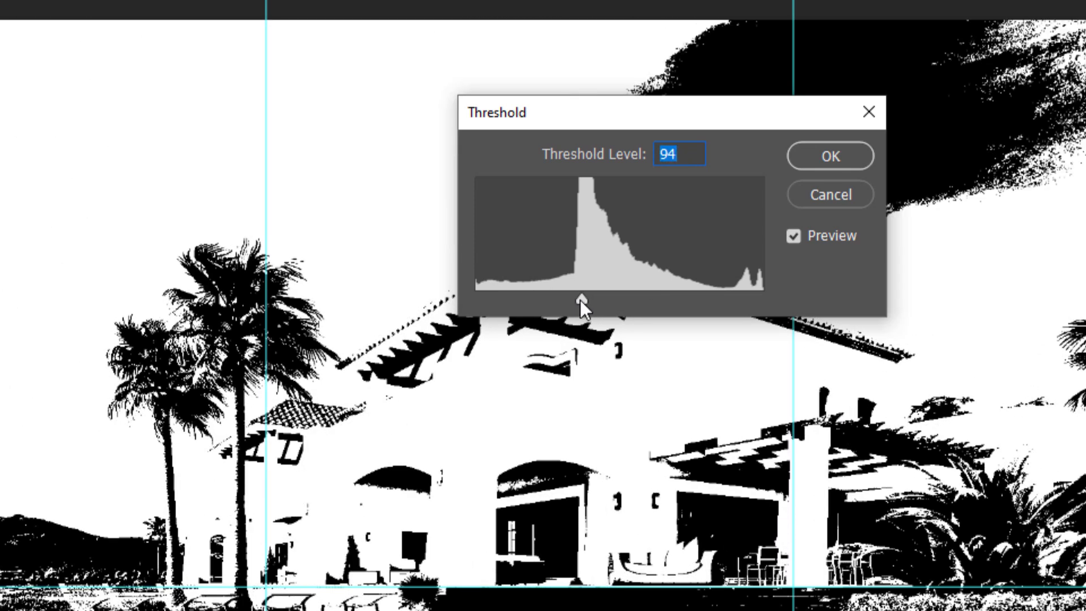
pyautogui.keyDown('alt'); pyautogui.click(847, 197); pyautogui.keyUp('alt')
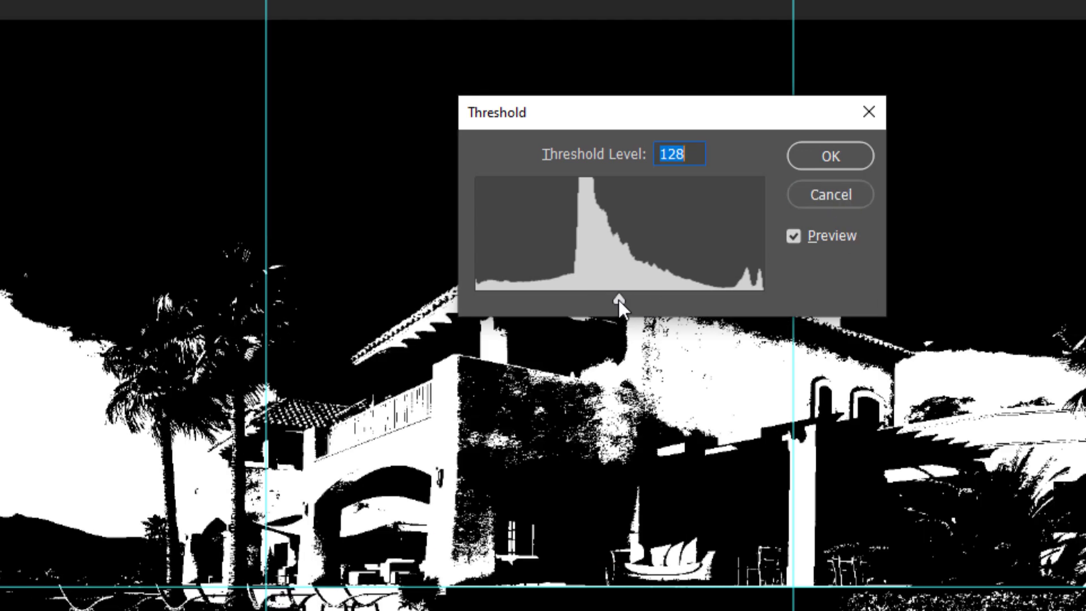
pyautogui.moveTo(619, 300); pyautogui.dragTo(656, 298)
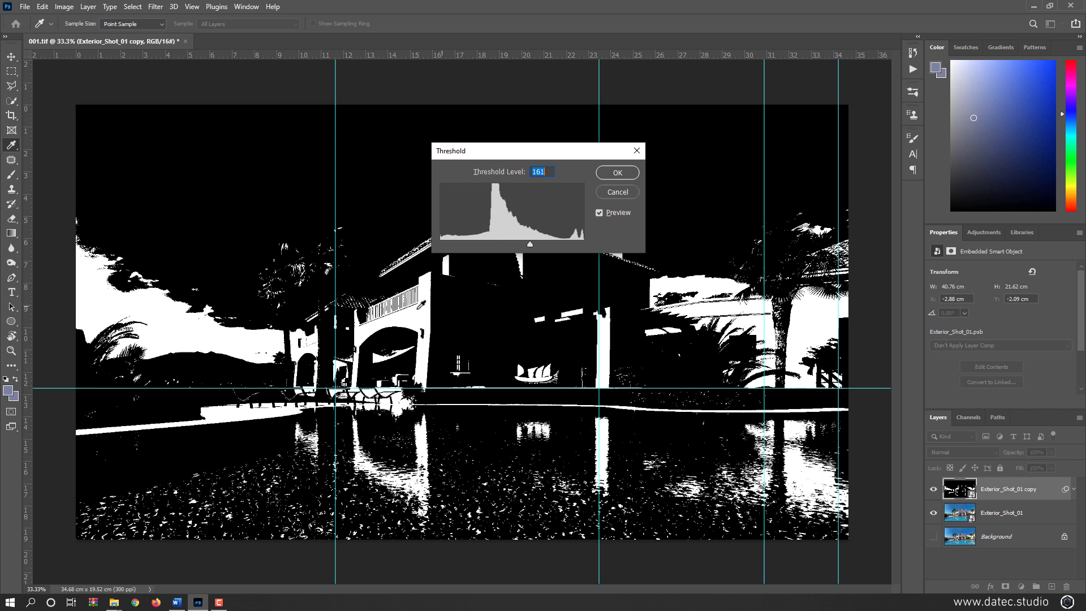
pyautogui.moveTo(531, 244); pyautogui.dragTo(554, 245)
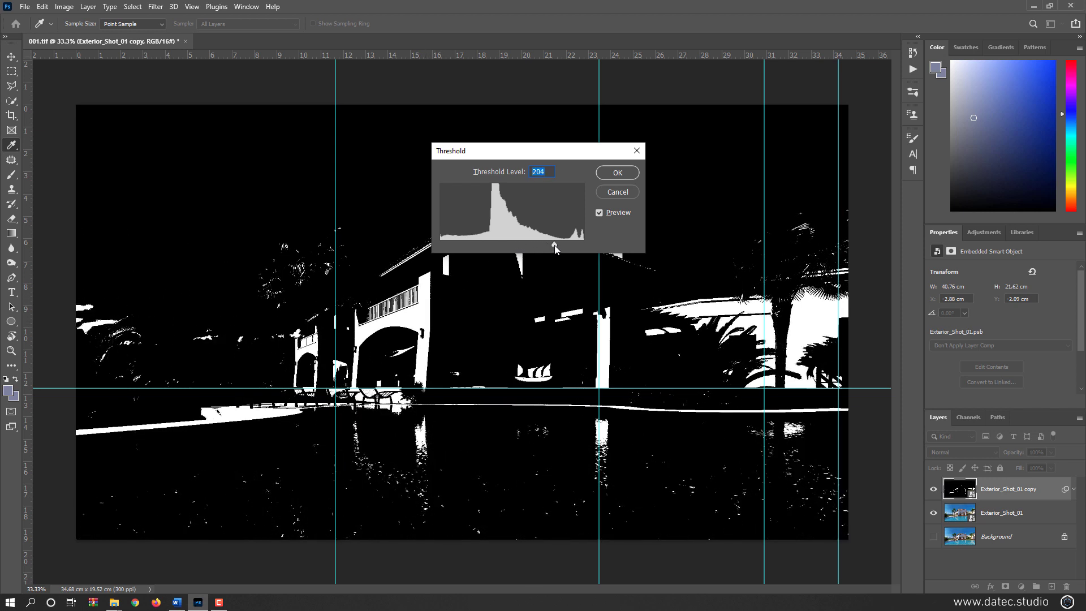
# Step: Confirm Threshold at level 204 and zoom in on the jagged terrace edge at right
pyautogui.click(606, 175)
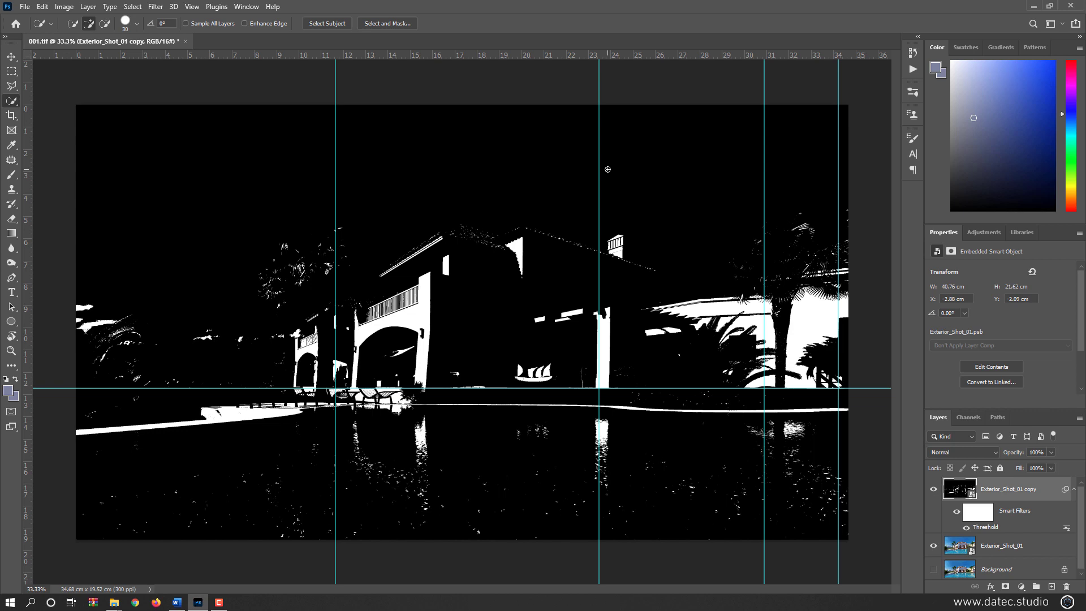
pyautogui.scroll(3, 419, 315)
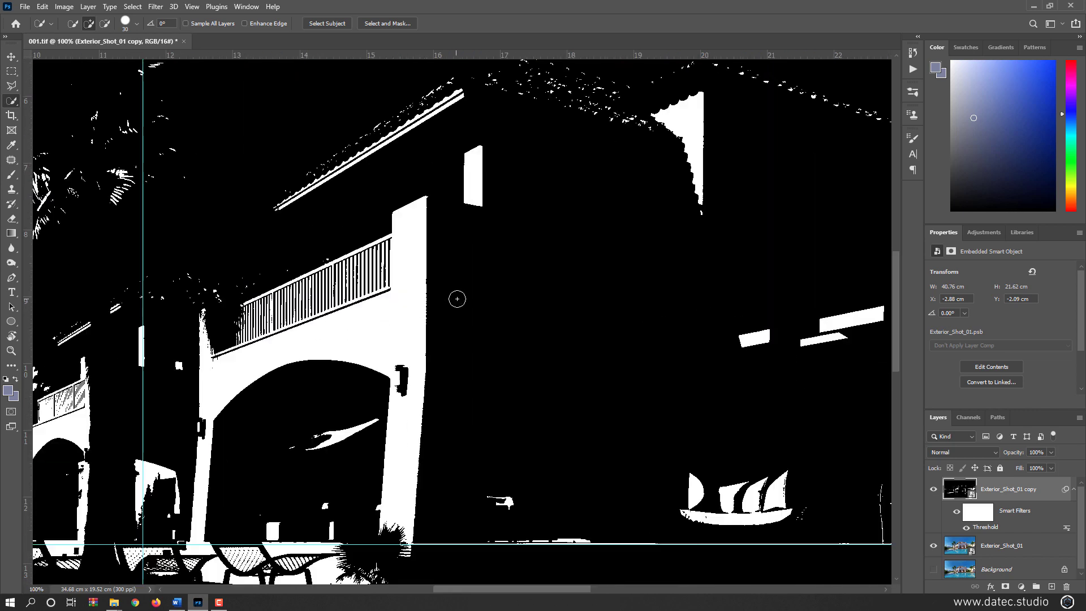
pyautogui.hscroll(10, 588, 250)
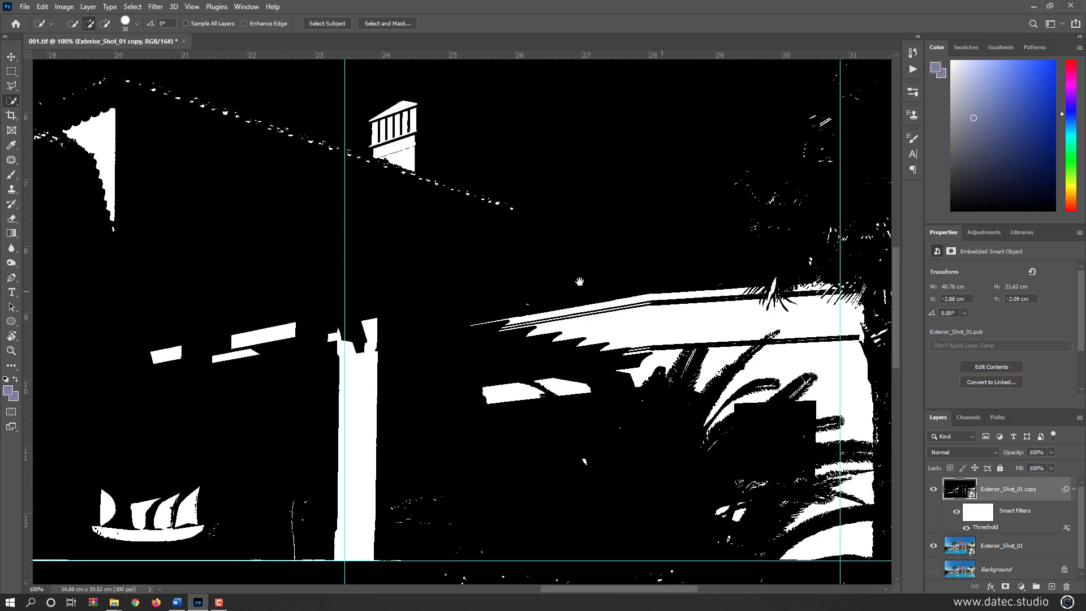
pyautogui.scroll(2, 494, 265)
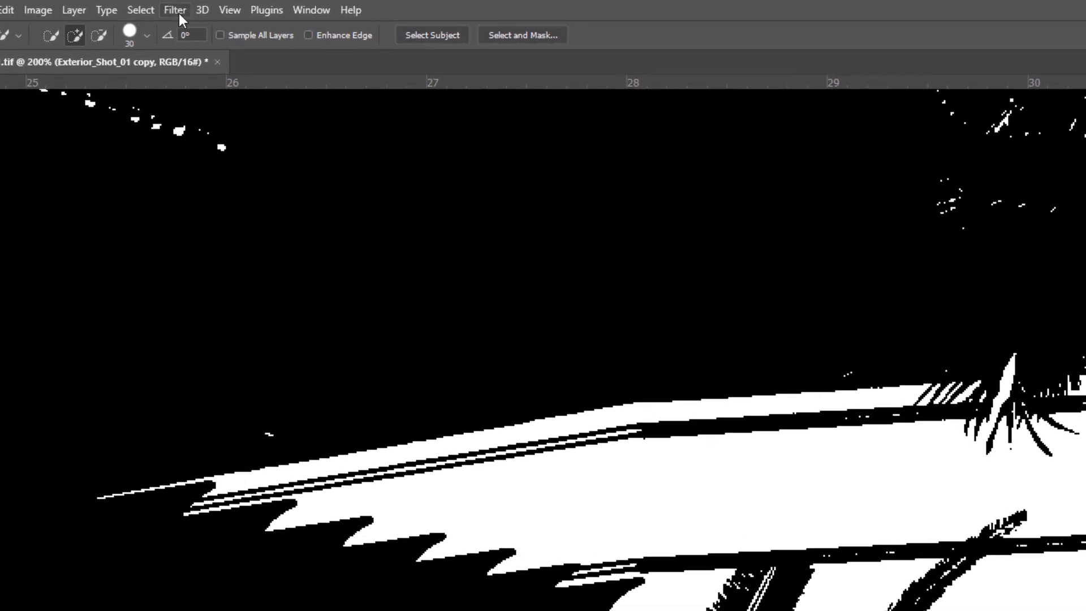
# Step: Add a Gaussian Blur smart filter with a 1.7-pixel radius to the threshold image
pyautogui.click(174, 10)
pyautogui.moveTo(238, 235)
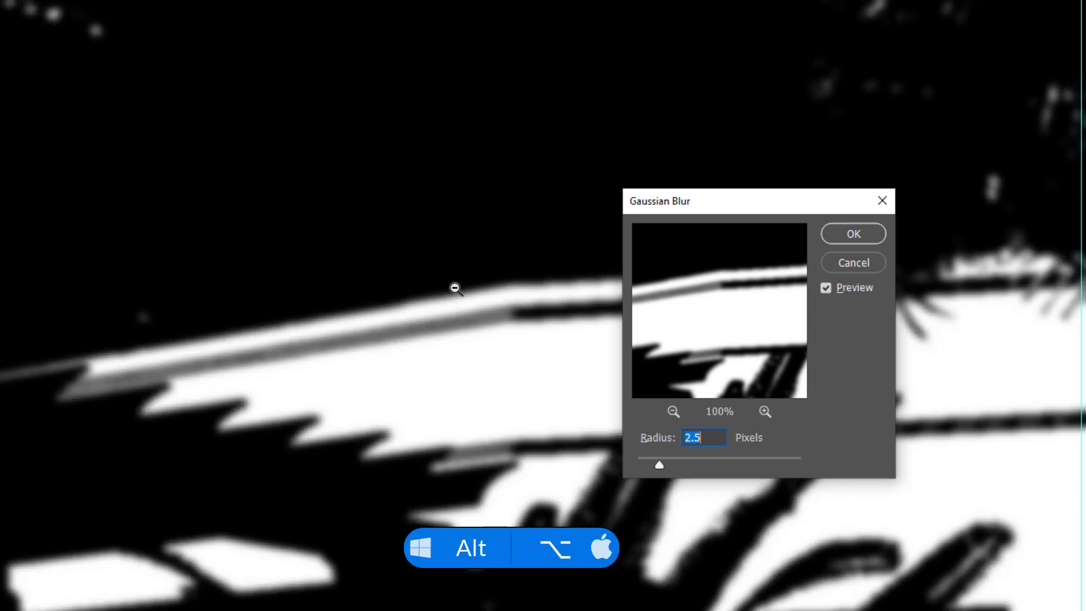
pyautogui.keyDown('alt'); pyautogui.click(455, 289); pyautogui.keyUp('alt')
pyautogui.keyDown('ctrl'); pyautogui.click(455, 289); pyautogui.keyUp('ctrl')
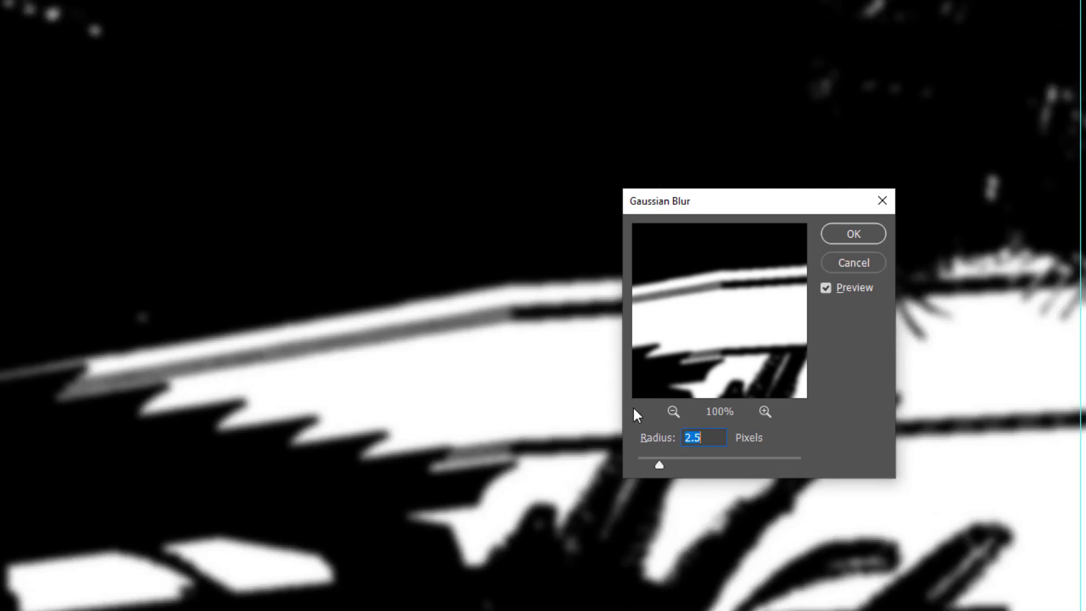
pyautogui.moveTo(662, 461); pyautogui.dragTo(651, 462)
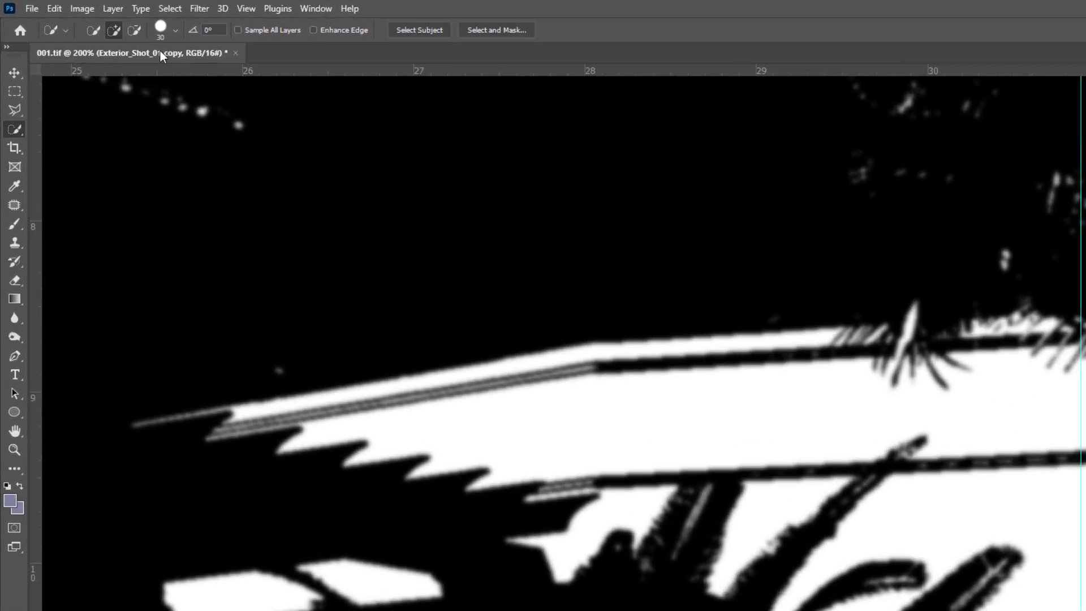
# Step: Open Levels and try white input 213 and black input 24, then return black to 0
pyautogui.click(65, 7)
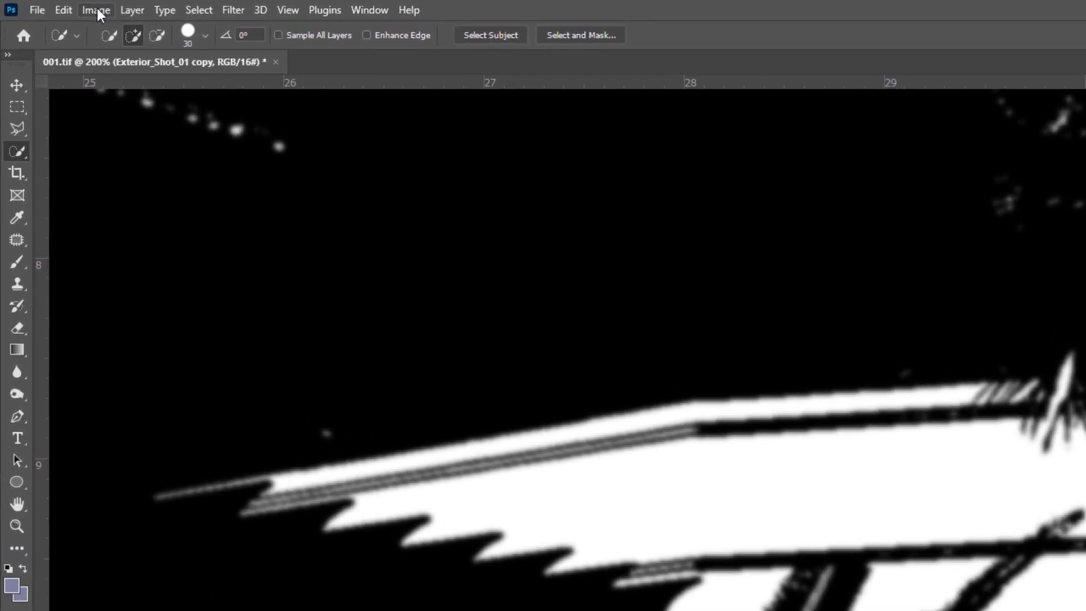
pyautogui.moveTo(108, 61)
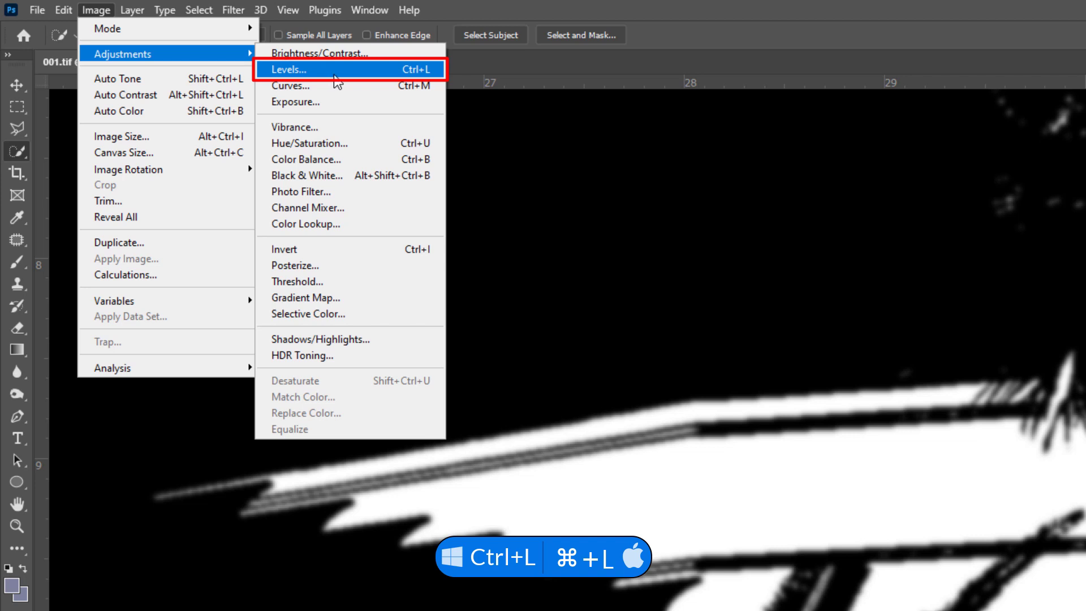
pyautogui.click(334, 76)
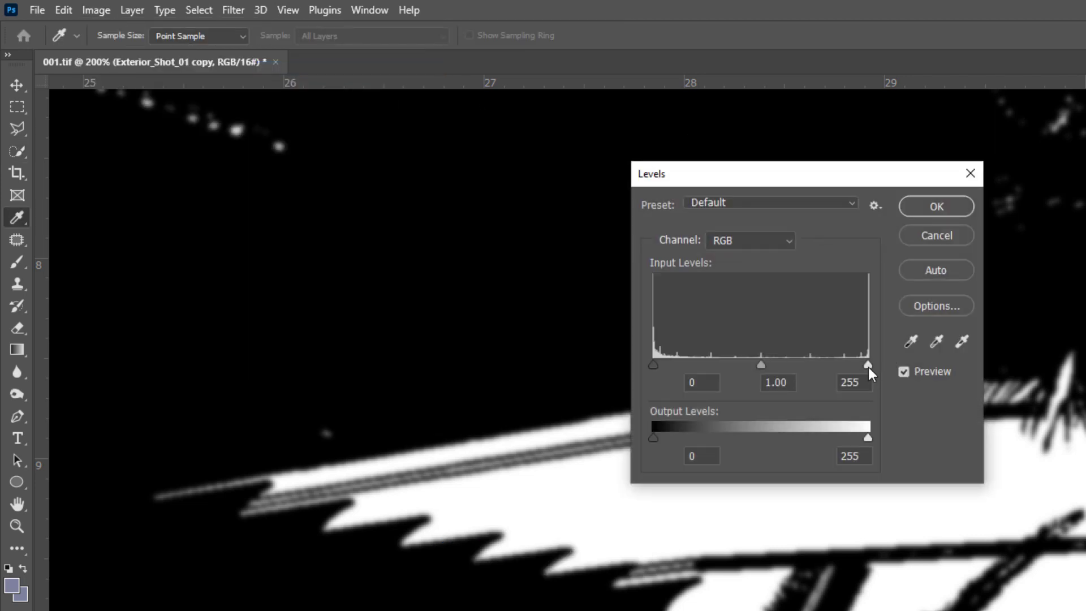
pyautogui.moveTo(868, 367); pyautogui.dragTo(832, 365)
pyautogui.moveTo(654, 365); pyautogui.dragTo(681, 365)
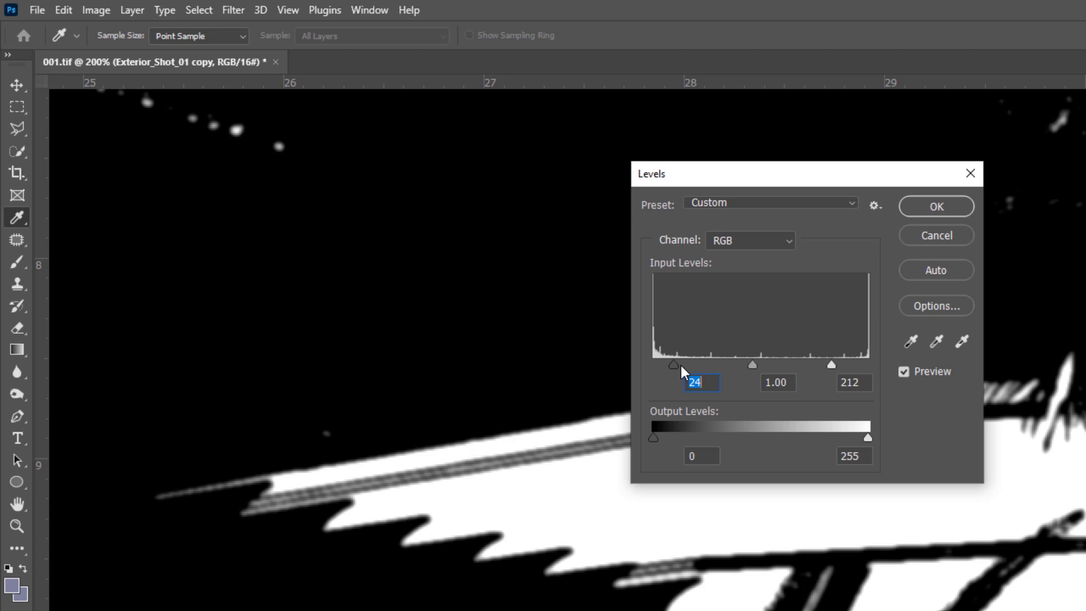
pyautogui.moveTo(785, 174); pyautogui.dragTo(1020, 177)
pyautogui.moveTo(909, 365); pyautogui.dragTo(872, 367)
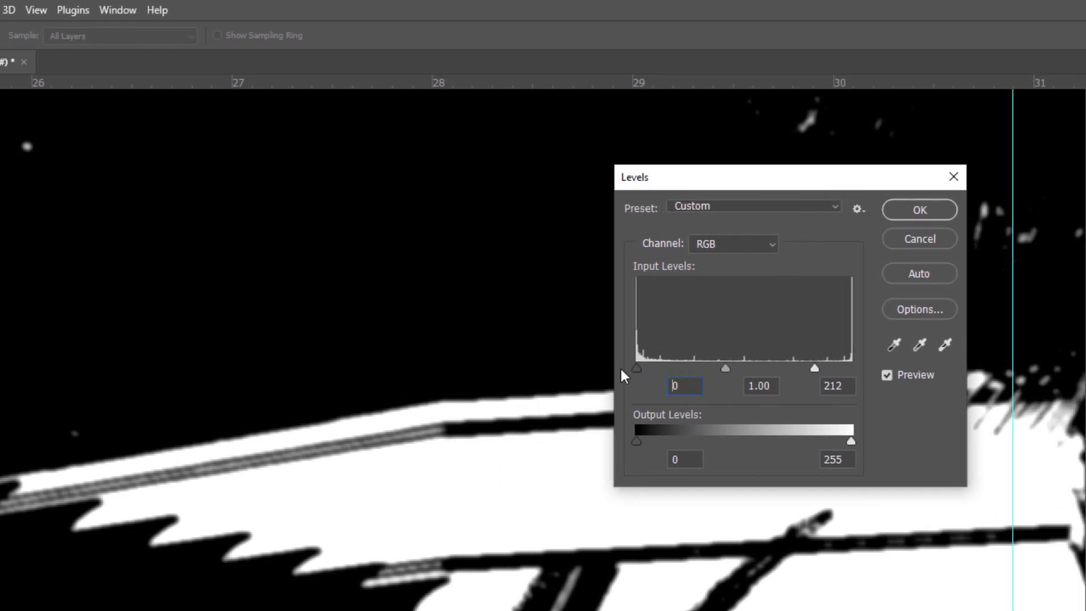
pyautogui.moveTo(621, 374); pyautogui.dragTo(622, 375)
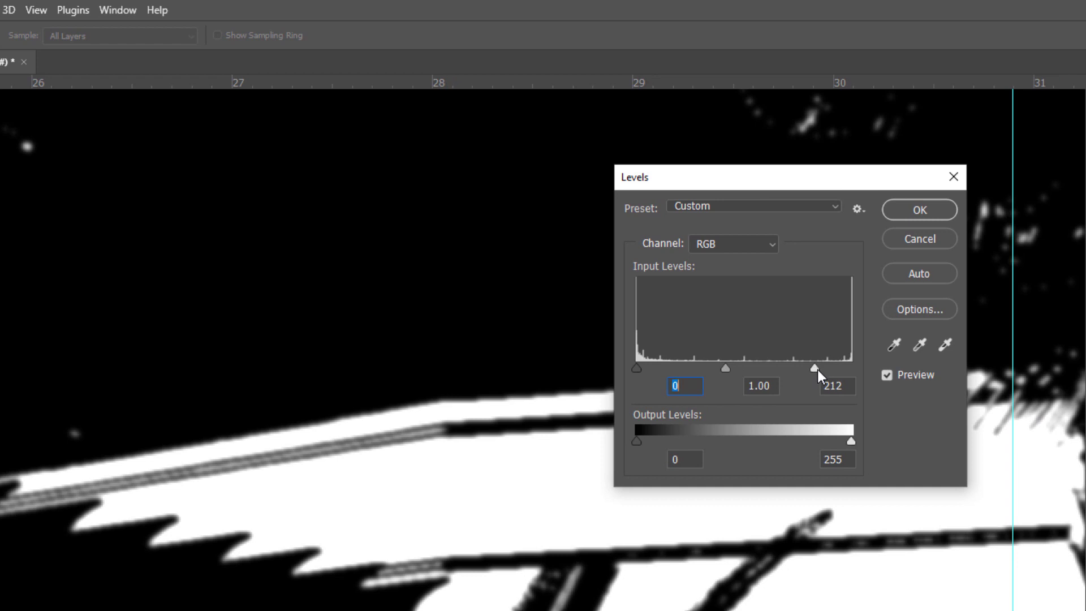
# Step: Set Levels input black to 69 and white to 180, and confirm
pyautogui.moveTo(817, 369); pyautogui.dragTo(732, 368)
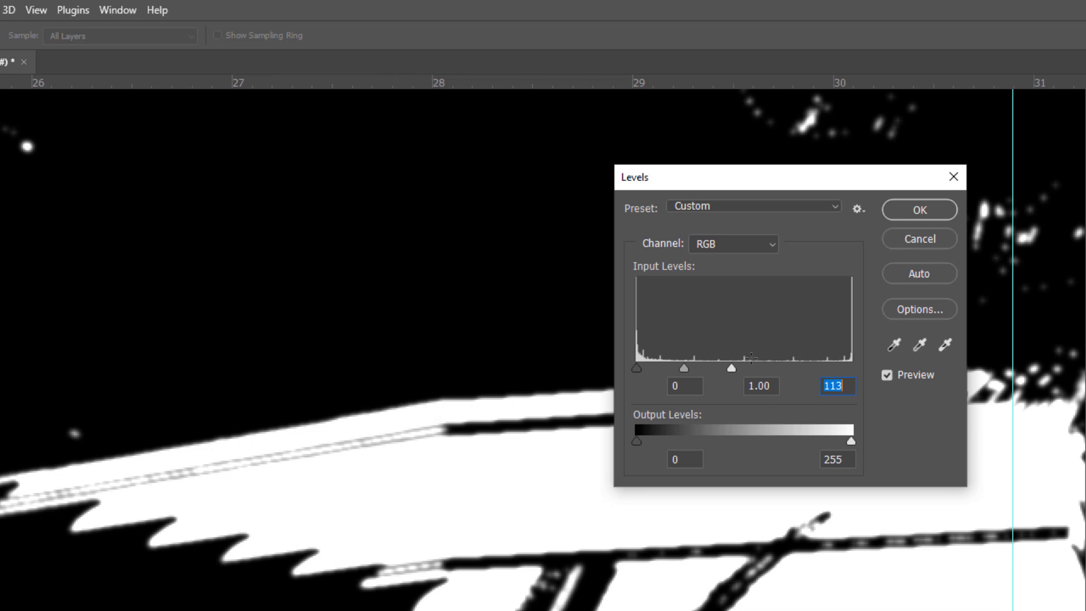
pyautogui.moveTo(732, 368); pyautogui.dragTo(800, 366)
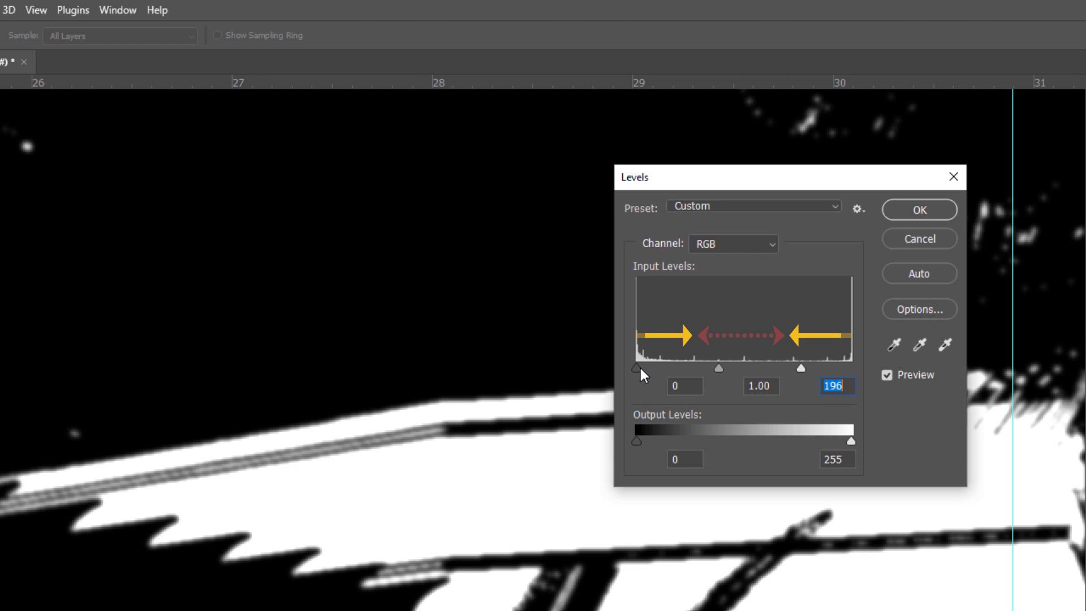
pyautogui.moveTo(637, 368); pyautogui.dragTo(695, 365)
pyautogui.moveTo(792, 368); pyautogui.dragTo(787, 367)
pyautogui.press('alt')
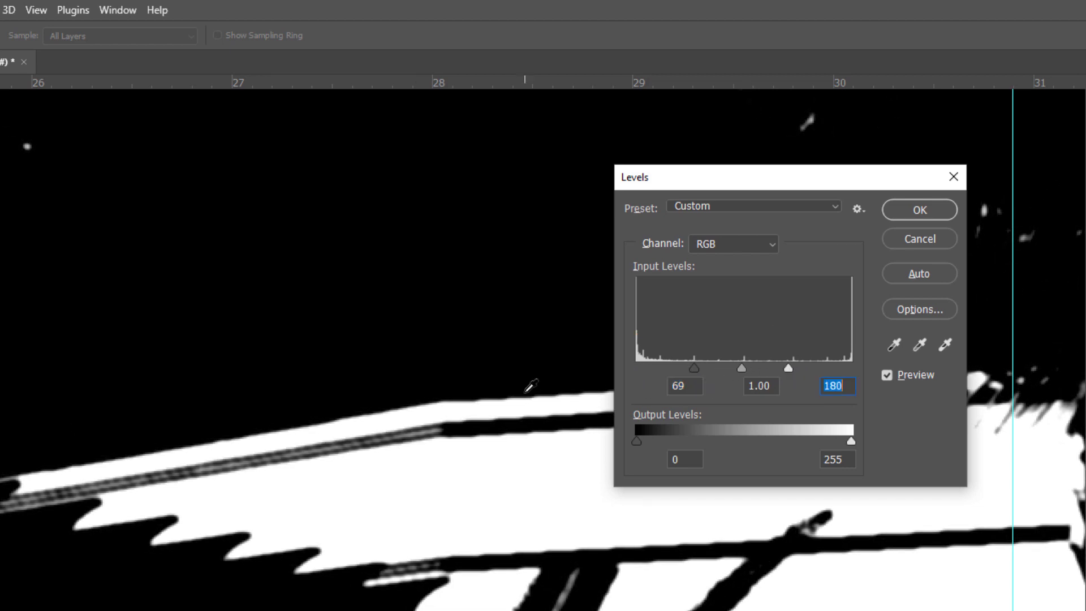
pyautogui.press('w')
pyautogui.click(910, 209)
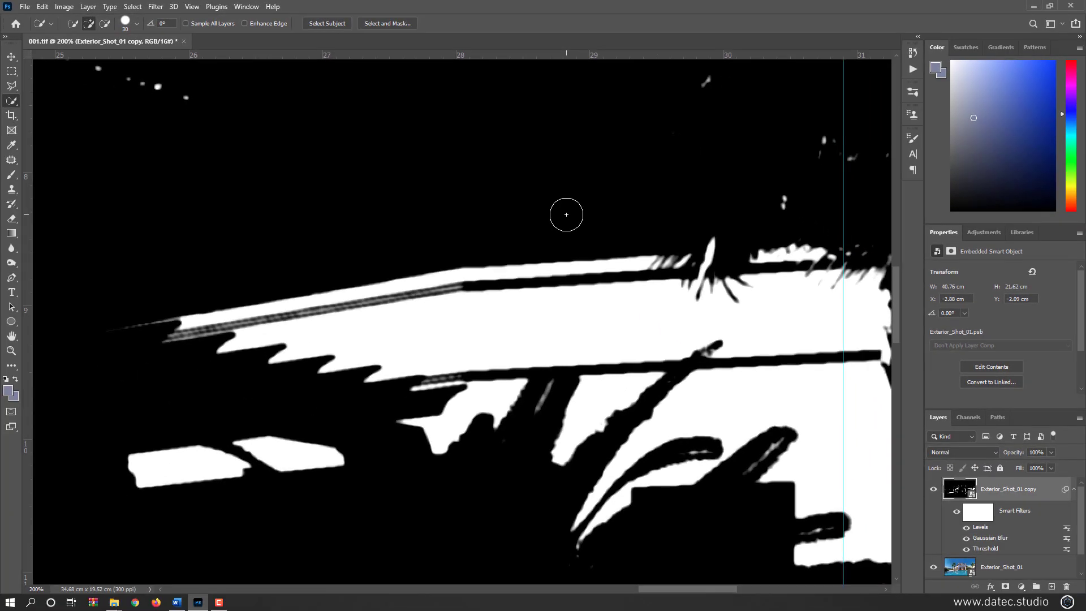
# Step: Select all and copy the black-and-white Exterior_Shot_01 copy image with Edit > Copy
pyautogui.hotkey('ctrl', 'a')
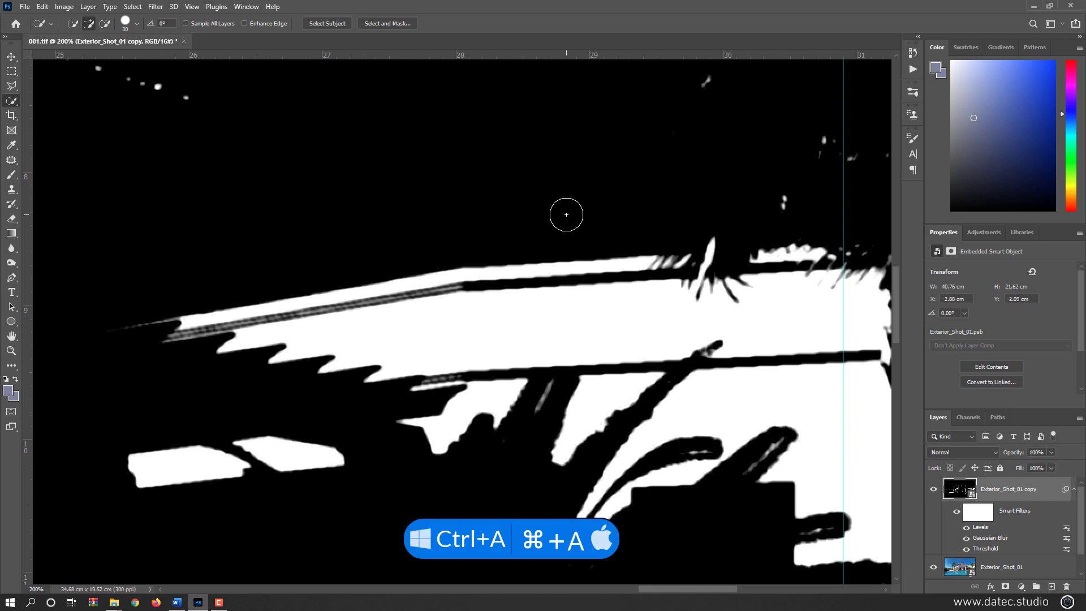
pyautogui.scroll(-5, 566, 215)
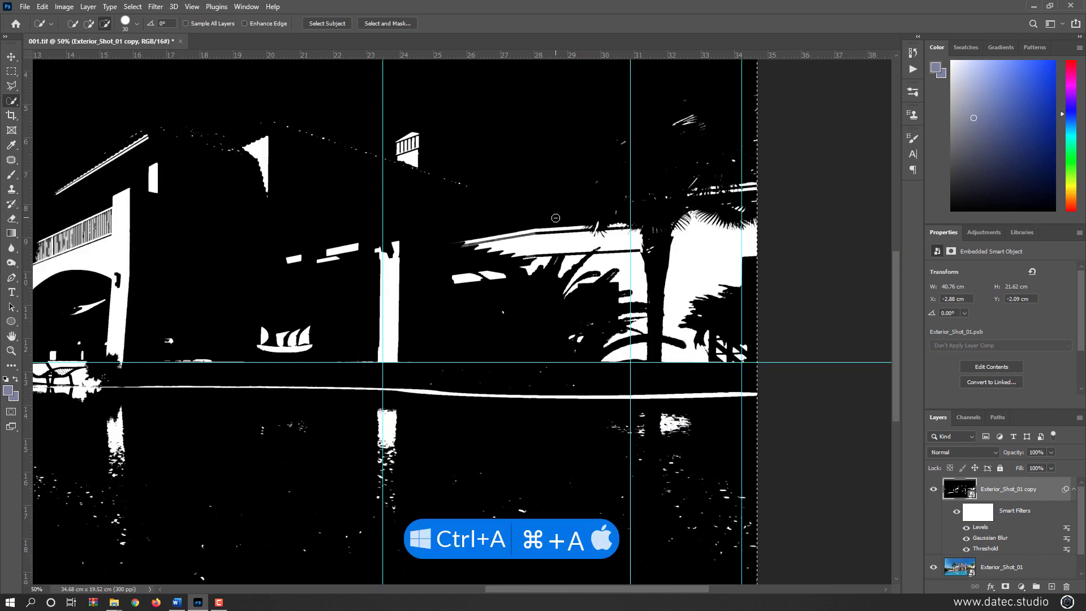
pyautogui.scroll(-1, 554, 219)
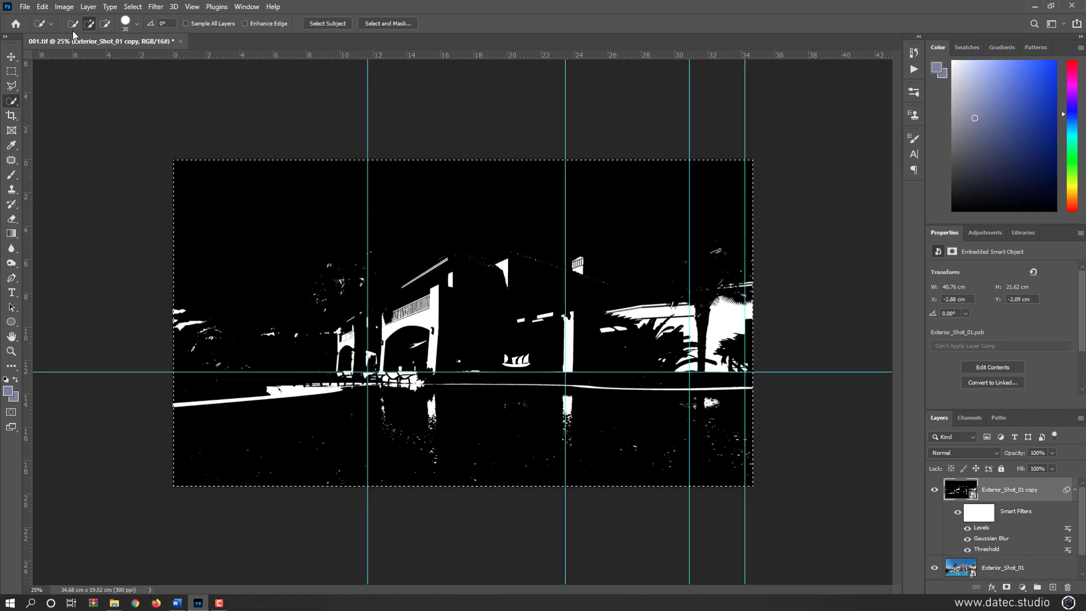
pyautogui.click(42, 7)
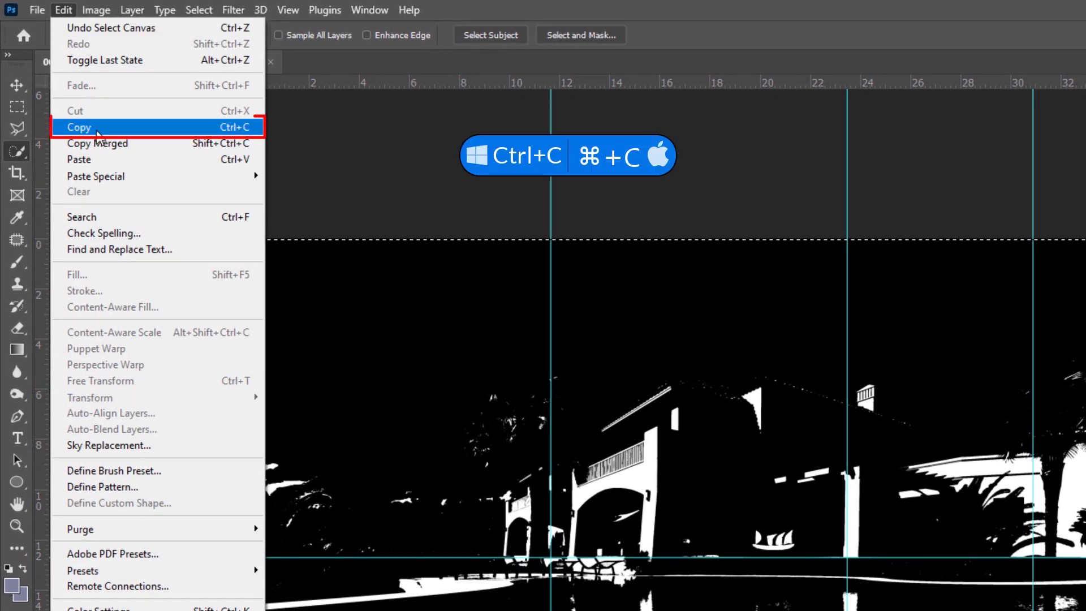
pyautogui.click(116, 136)
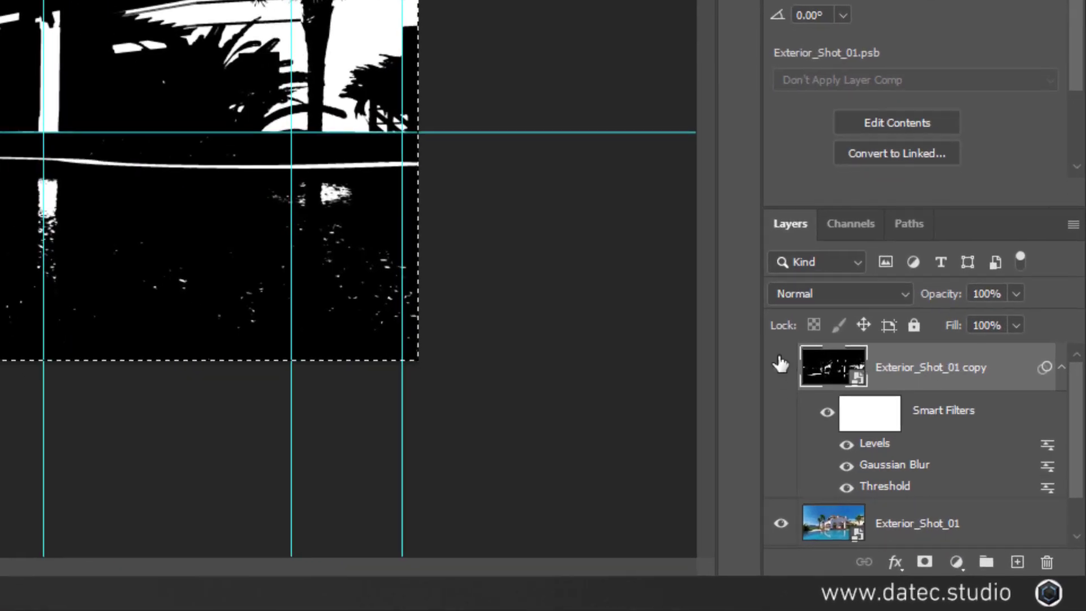
# Step: Hide the black-and-white layer, duplicate Exterior_Shot_01 as copy 2, and give it a white layer mask
pyautogui.click(780, 367)
pyautogui.scroll(-1, 783, 372)
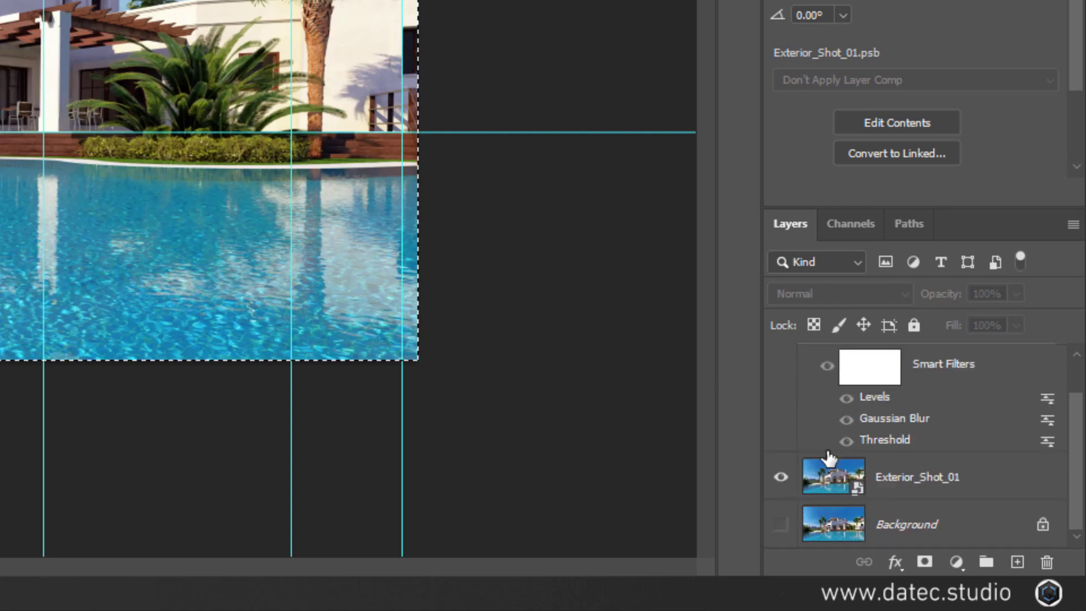
pyautogui.moveTo(836, 478); pyautogui.dragTo(1017, 562)
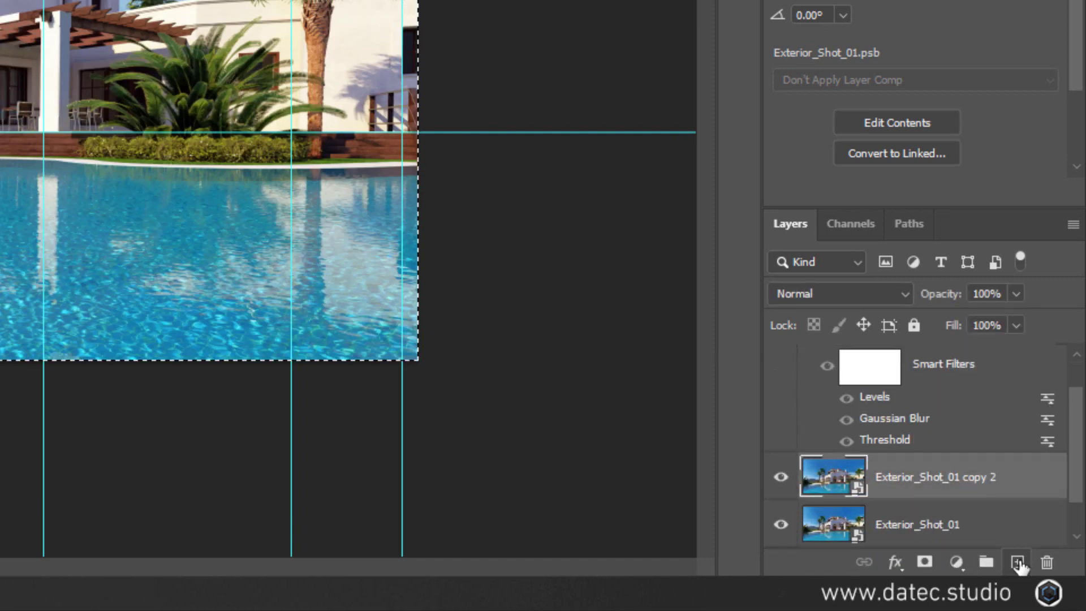
pyautogui.click(922, 561)
pyautogui.scroll(-1, 899, 481)
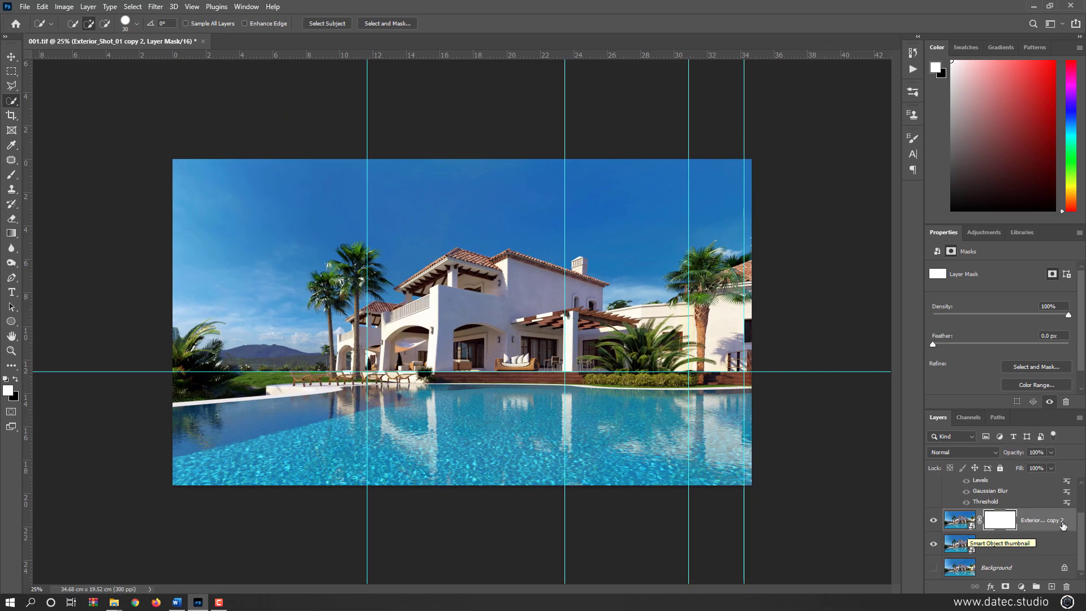
pyautogui.rightClick(1063, 529)
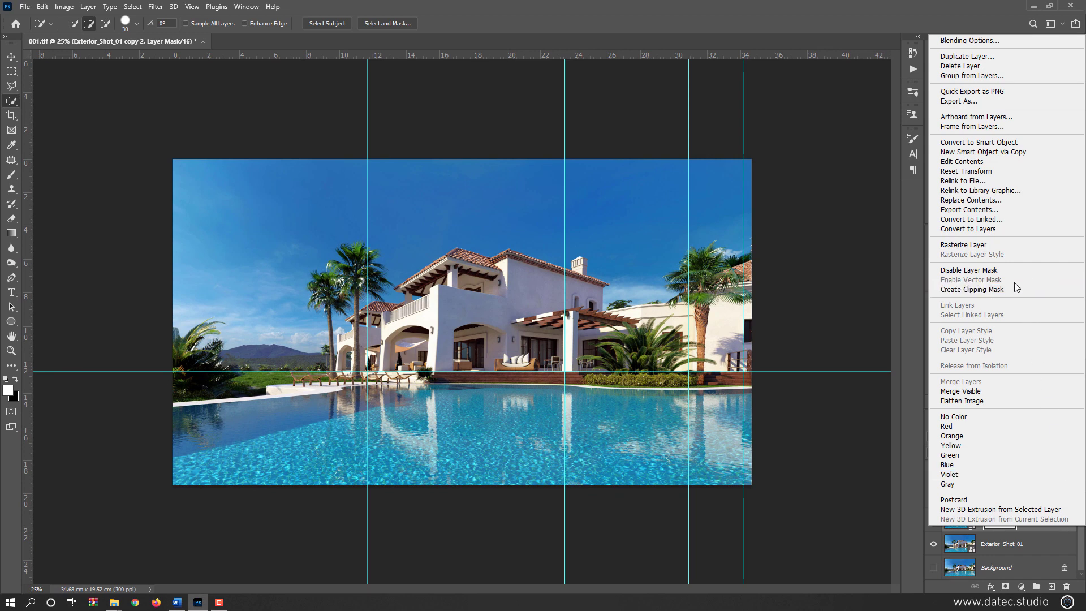
pyautogui.click(1050, 529)
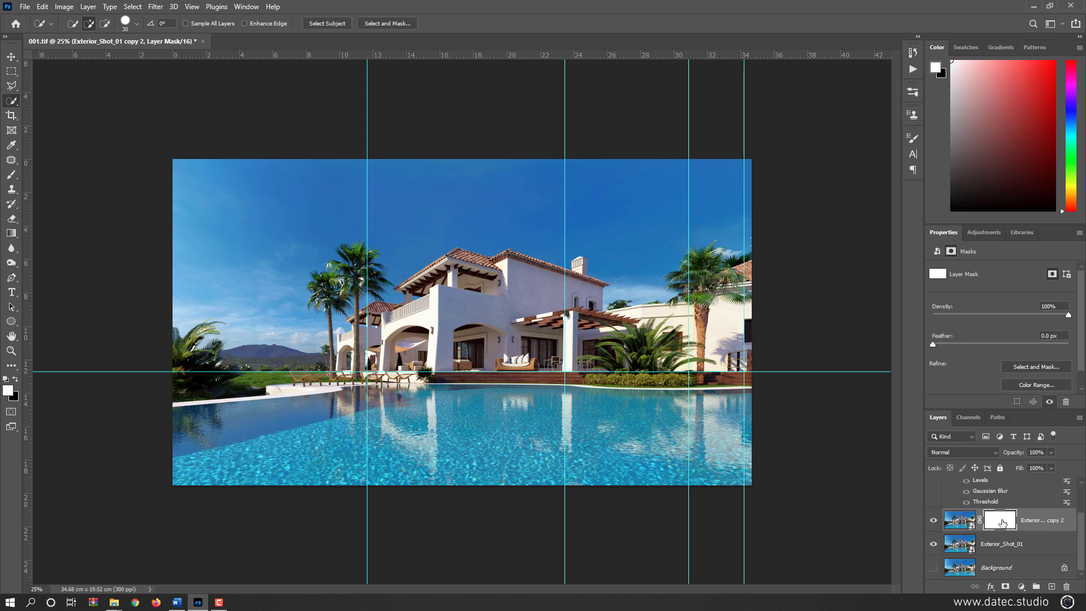
# Step: Paste the black-and-white image into copy 2's layer mask, removing the mistakenly pasted layer
pyautogui.hotkey('ctrl', 'v')
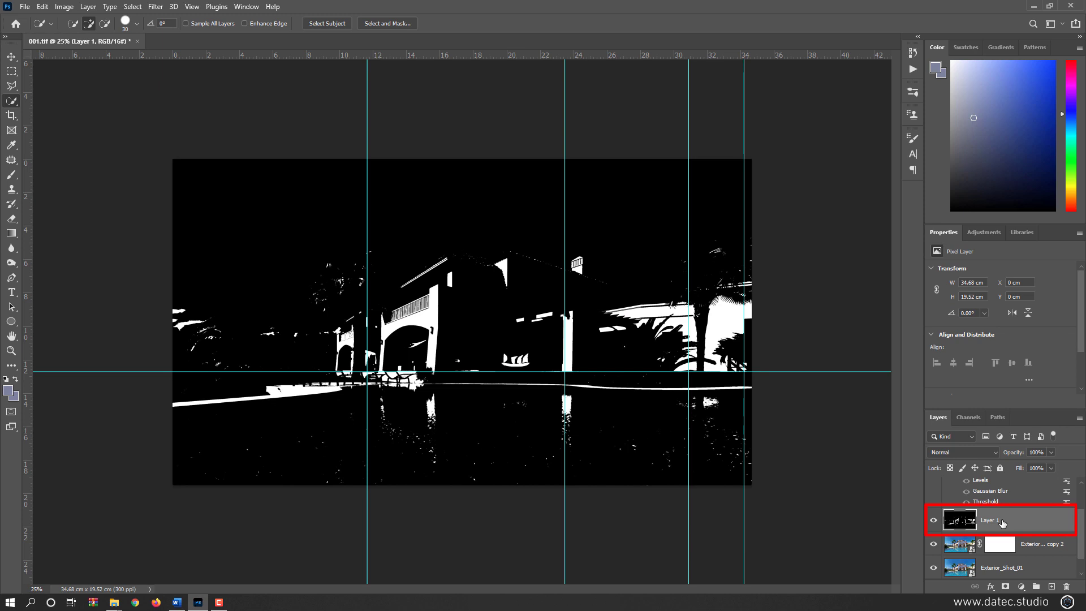
pyautogui.press('Delete')
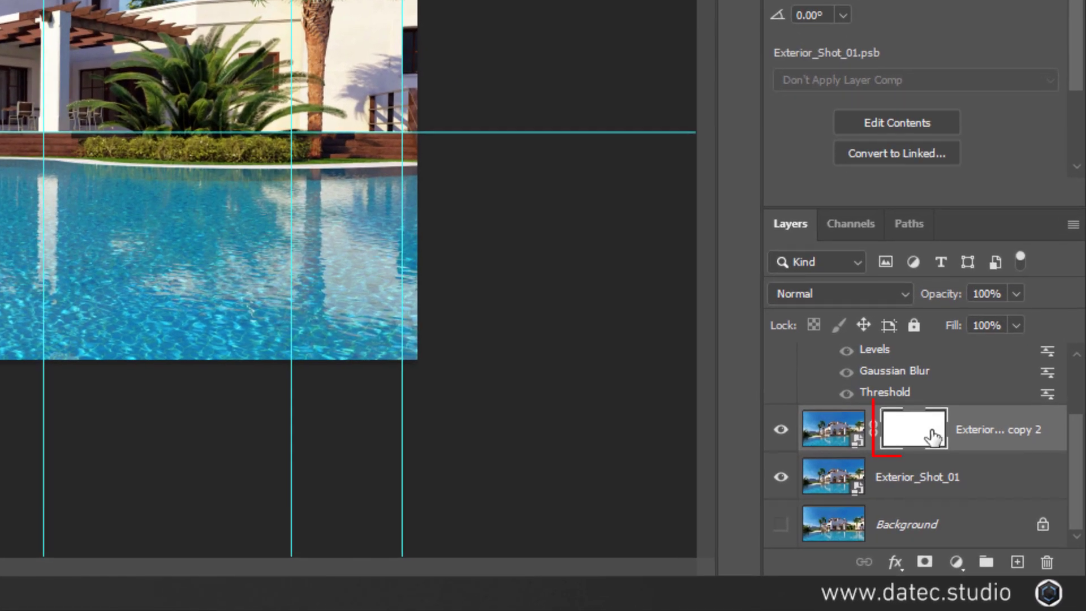
pyautogui.press('alt')
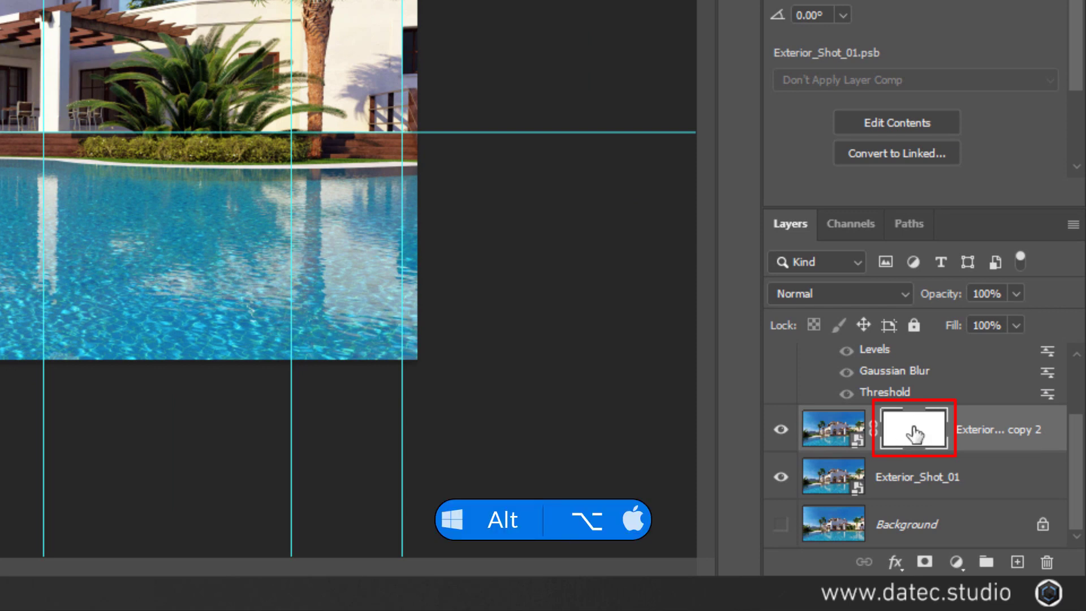
pyautogui.keyDown('alt'); pyautogui.click(918, 433); pyautogui.keyUp('alt')
pyautogui.hotkey('ctrl', 'v')
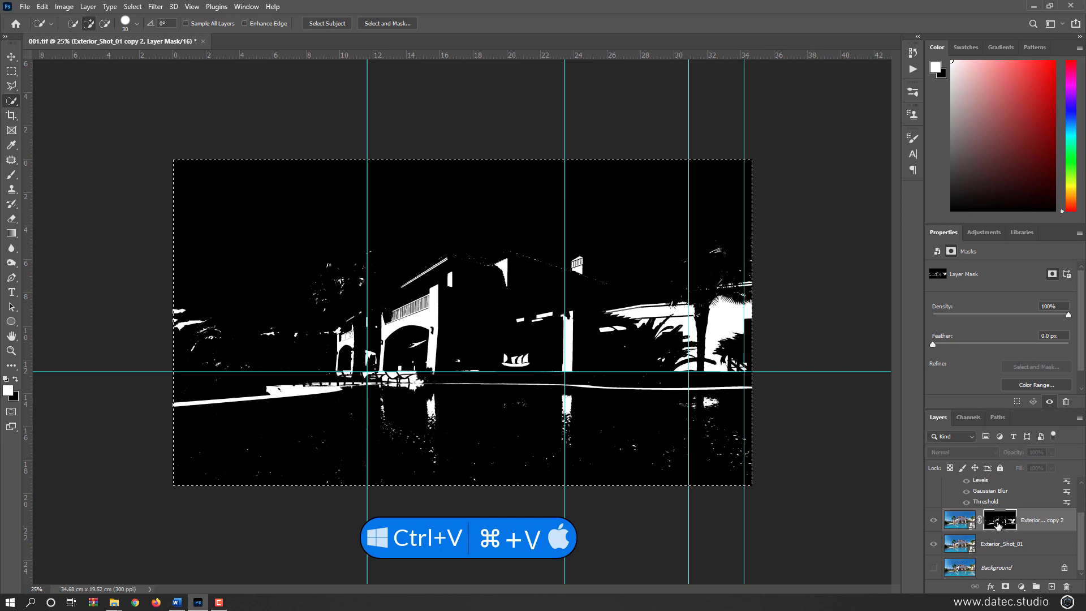
pyautogui.click(43, 8)
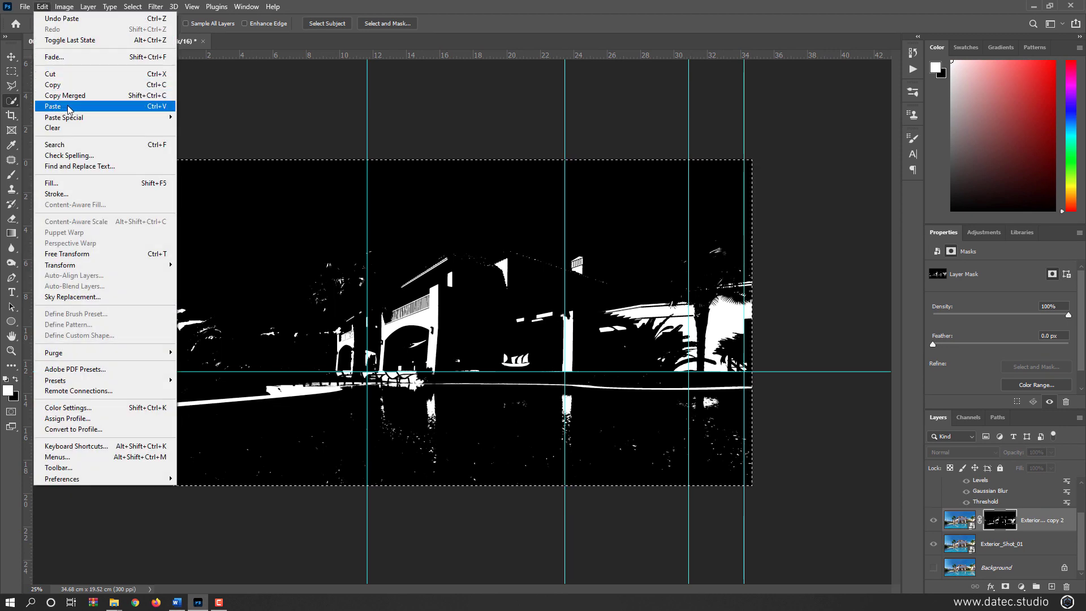
pyautogui.press('Escape')
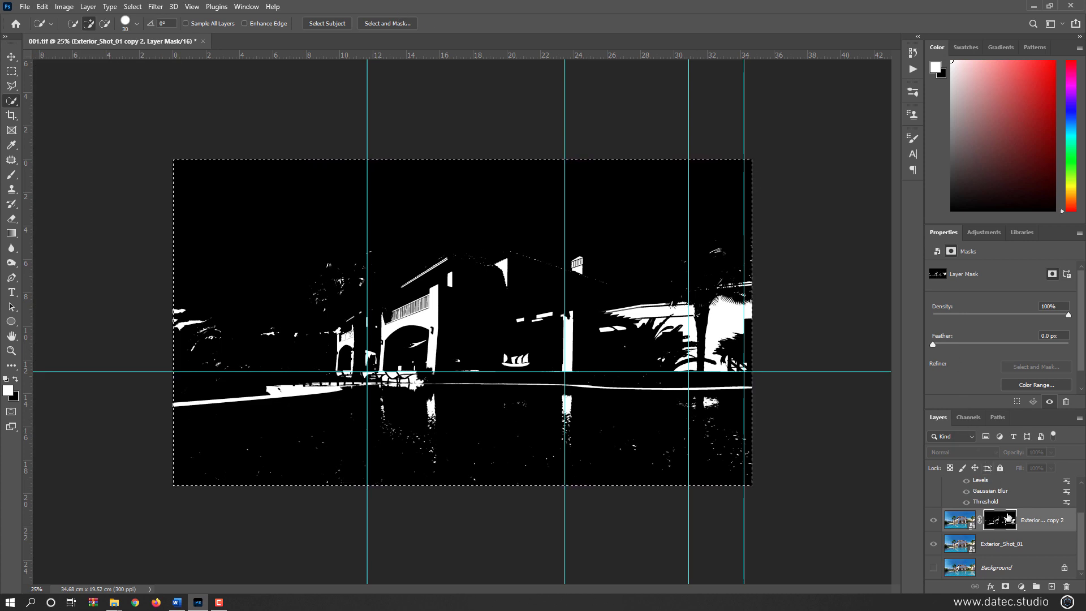
# Step: Toggle the mask view against the colour photo, then target the layer's image thumbnail
pyautogui.press('alt')
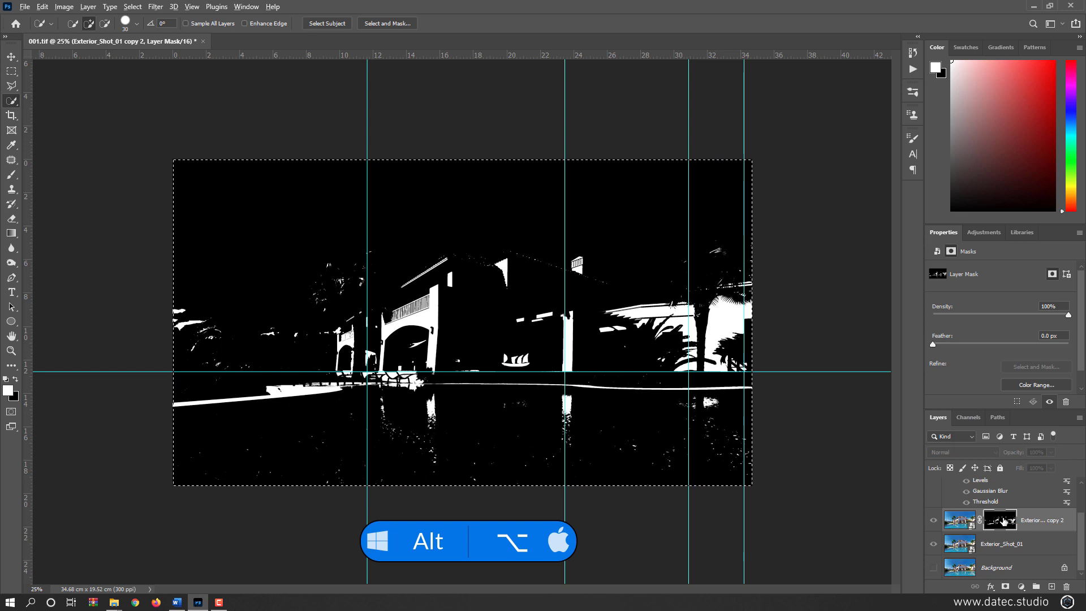
pyautogui.keyDown('alt'); pyautogui.click(1002, 521); pyautogui.keyUp('alt')
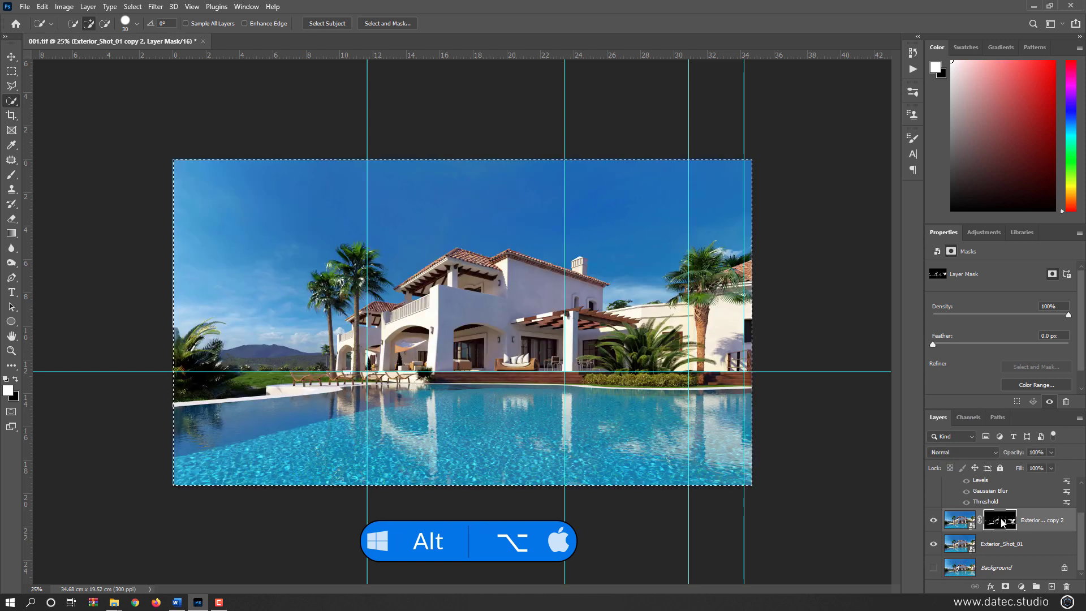
pyautogui.keyDown('alt'); pyautogui.click(1000, 521); pyautogui.keyUp('alt')
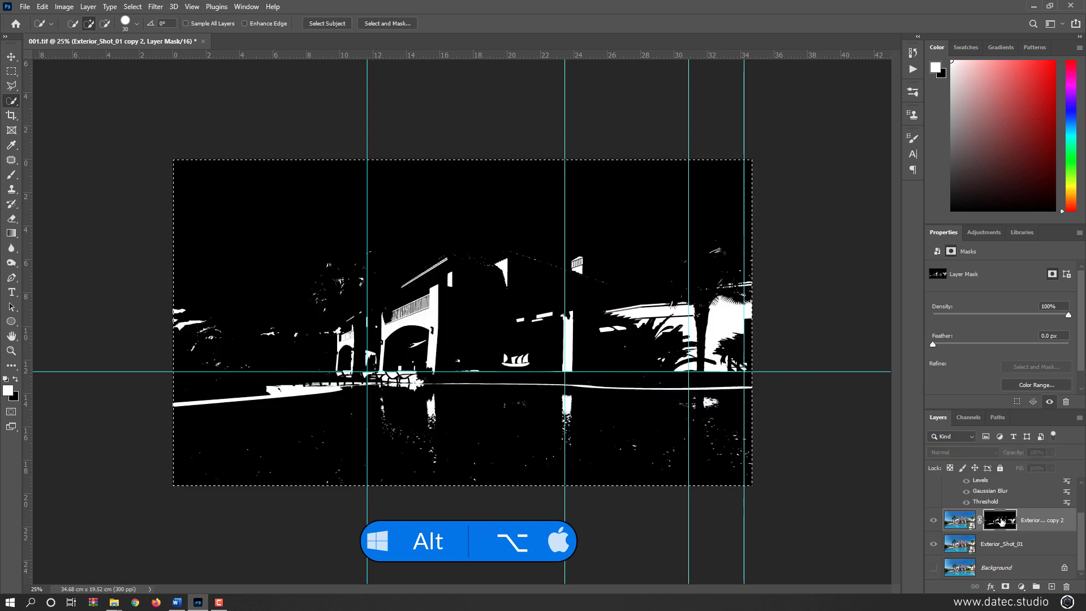
pyautogui.click(958, 521)
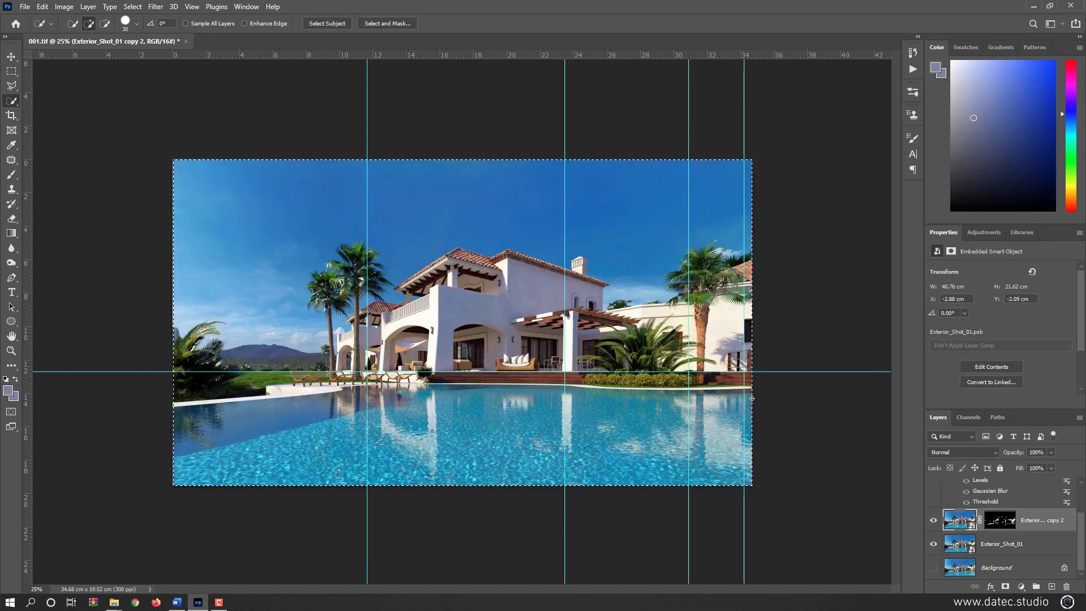
# Step: Deselect, view the mask alone, and set up a black Brush at 100% flow
pyautogui.click(128, 7)
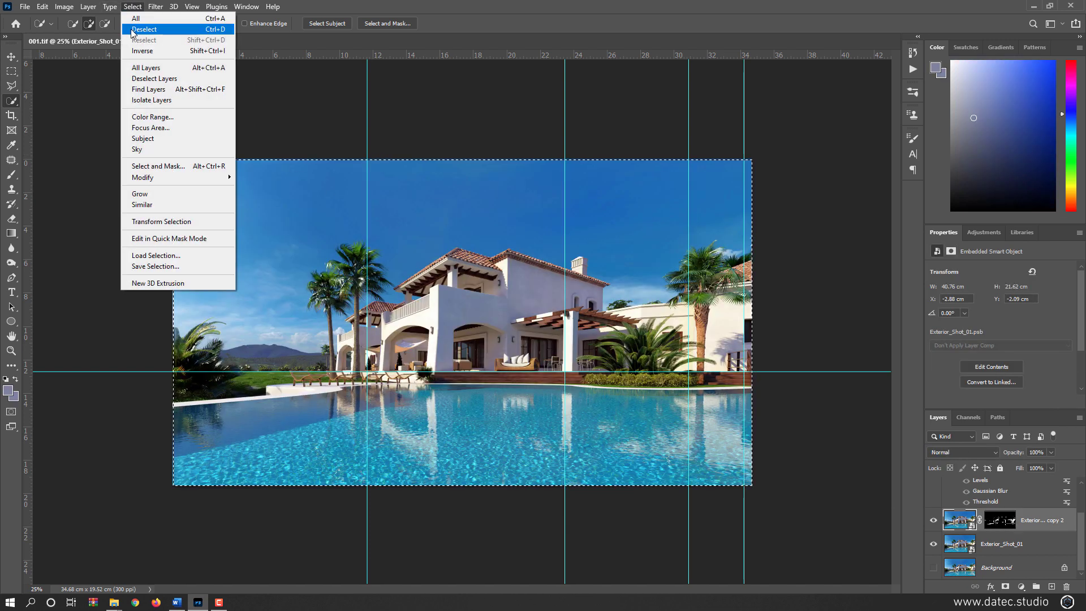
pyautogui.click(162, 33)
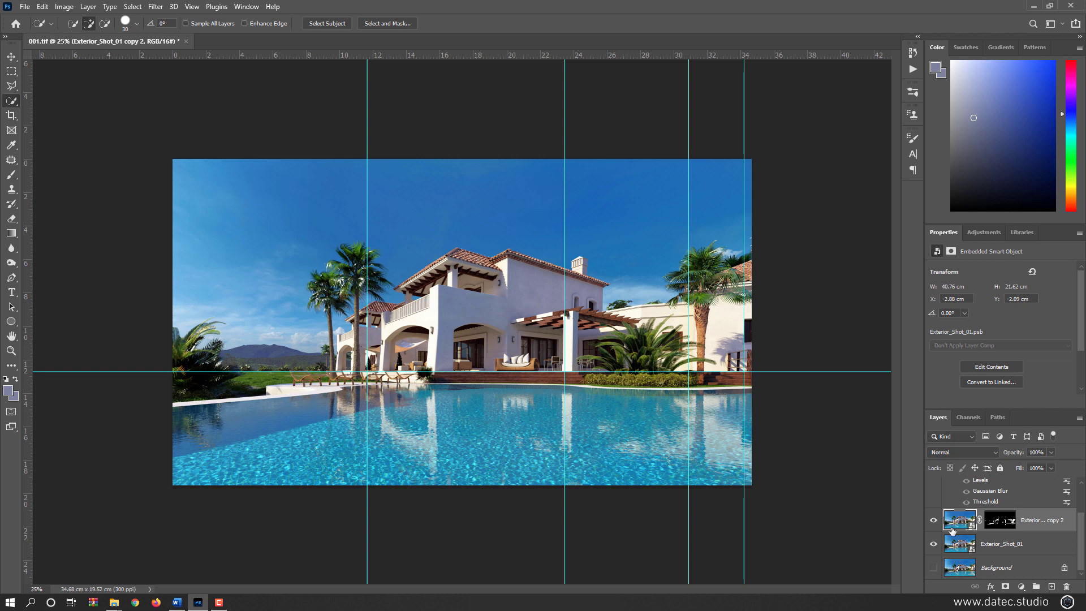
pyautogui.press('alt')
pyautogui.keyDown('alt'); pyautogui.click(1006, 524); pyautogui.keyUp('alt')
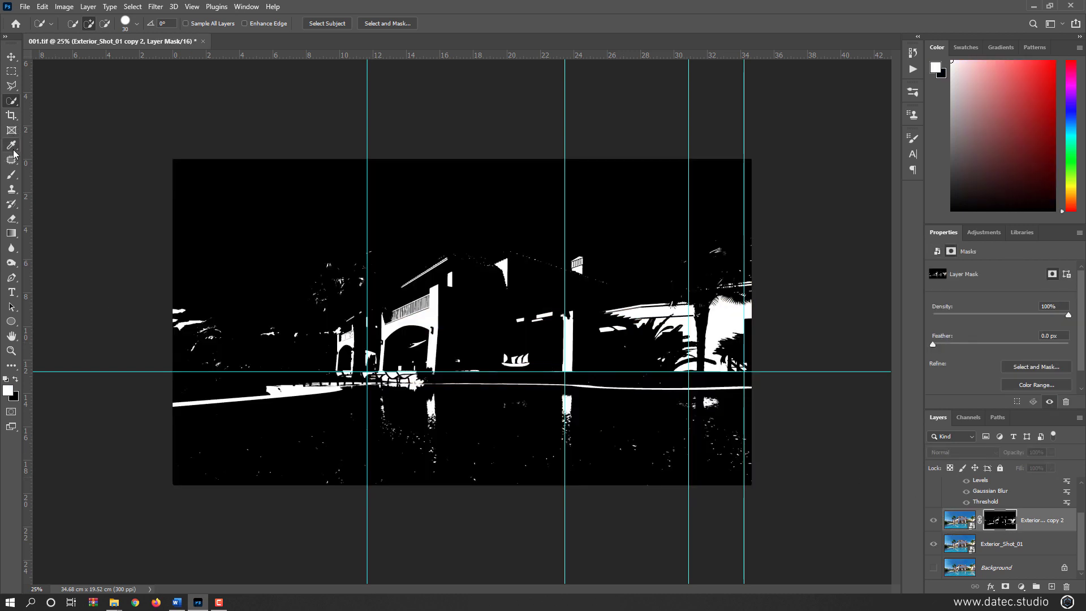
pyautogui.click(12, 176)
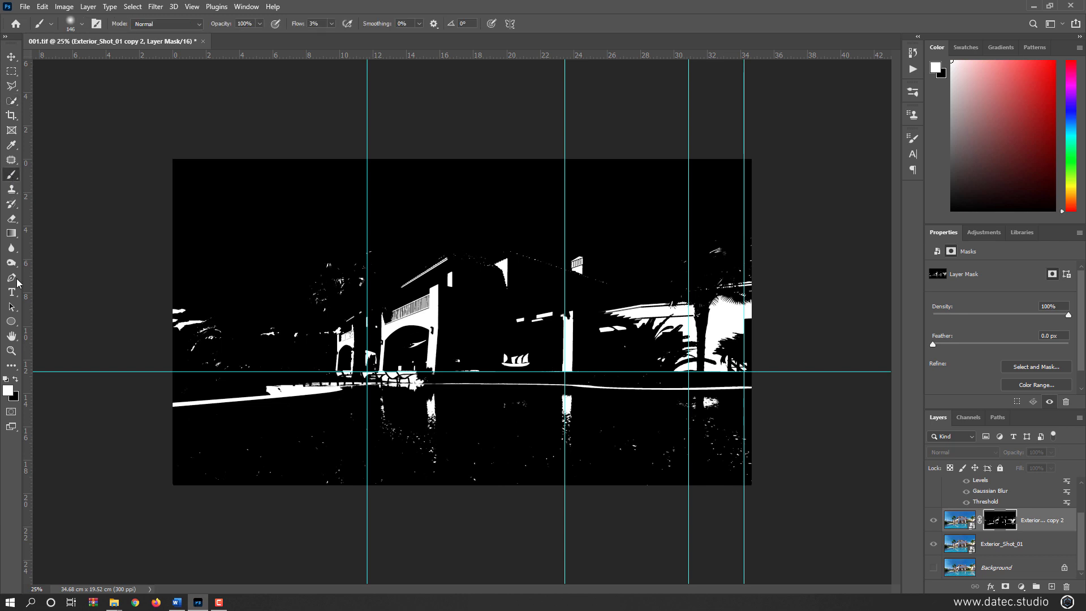
pyautogui.click(8, 390)
pyautogui.click(578, 421)
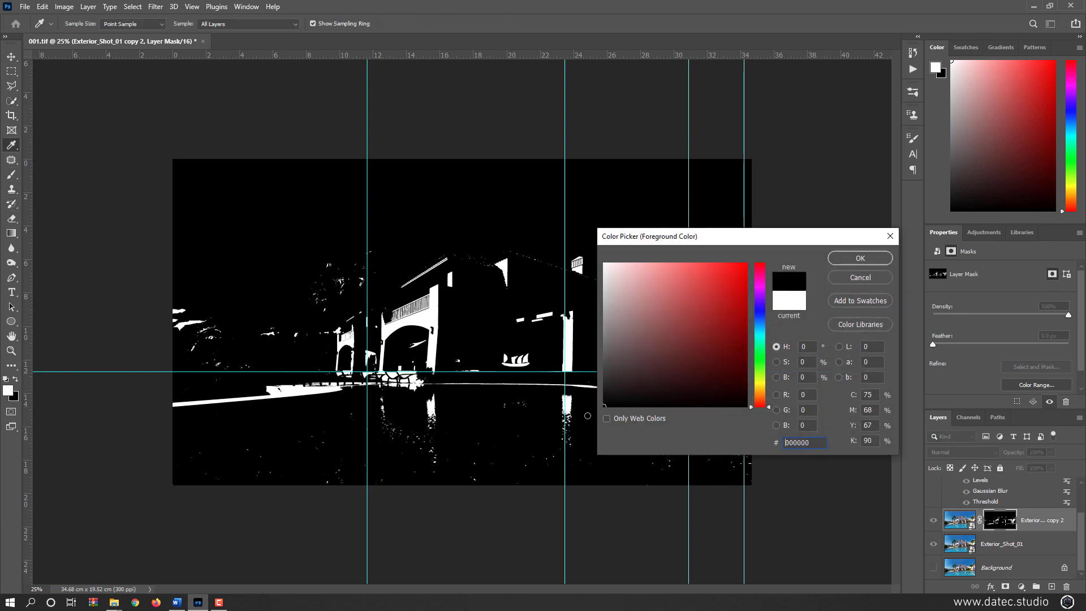
pyautogui.click(859, 258)
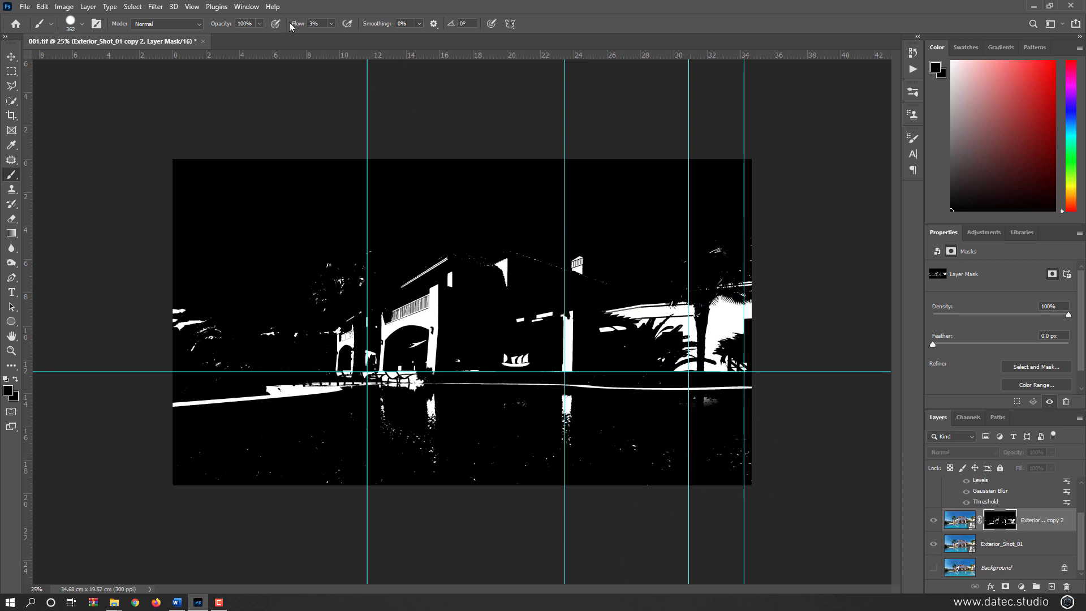
pyautogui.moveTo(297, 25); pyautogui.dragTo(542, 29)
# Step: Paint black over white specks in the water reflections, left edge, trees and right side
pyautogui.keyDown('alt'); pyautogui.click(999, 526); pyautogui.keyUp('alt')
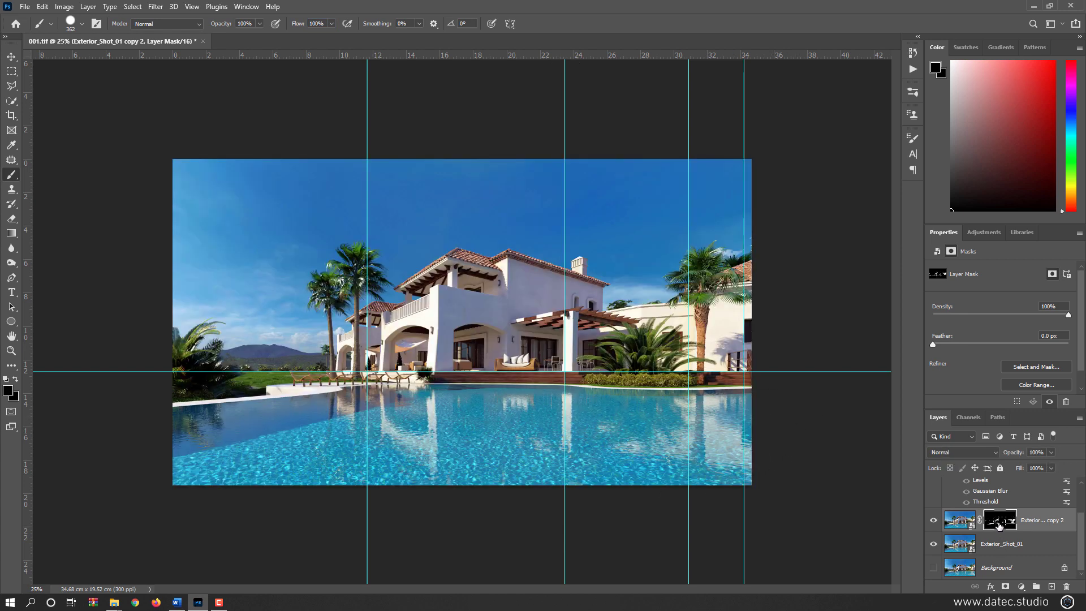
pyautogui.keyDown('alt'); pyautogui.click(999, 526); pyautogui.keyUp('alt')
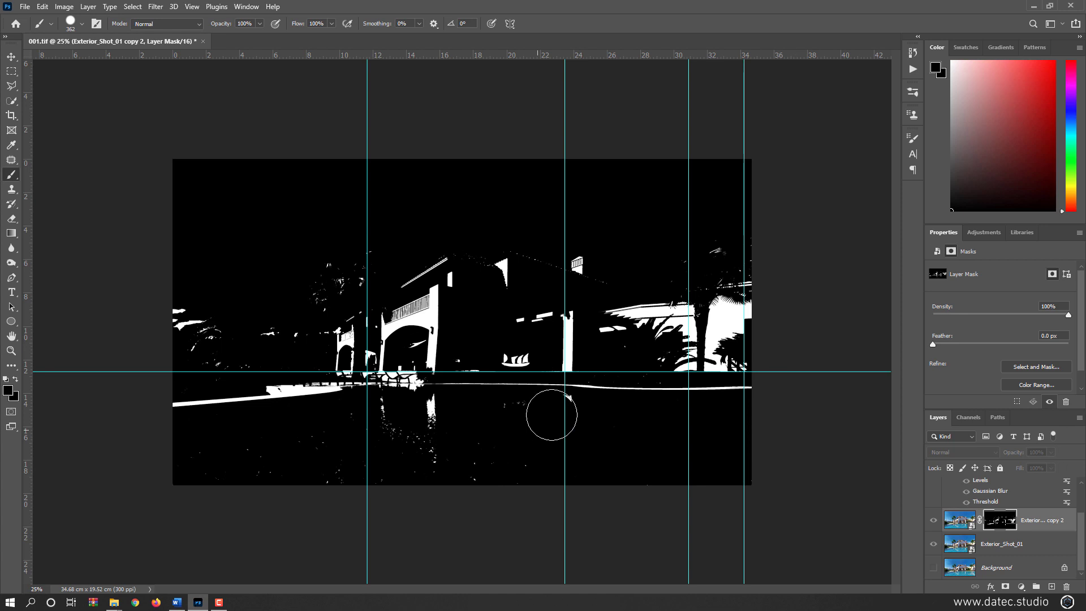
pyautogui.moveTo(469, 413); pyautogui.dragTo(366, 413)
pyautogui.moveTo(163, 298); pyautogui.dragTo(196, 351)
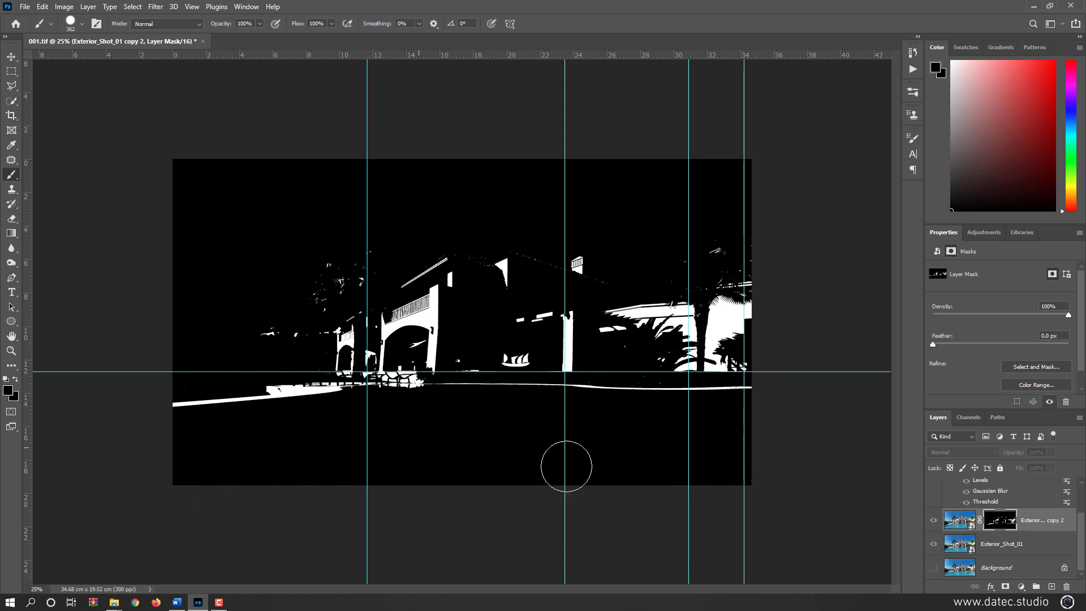
pyautogui.moveTo(238, 316)
pyautogui.mouseDown()
pyautogui.moveTo(307, 327)
pyautogui.moveTo(366, 239)
pyautogui.mouseUp()
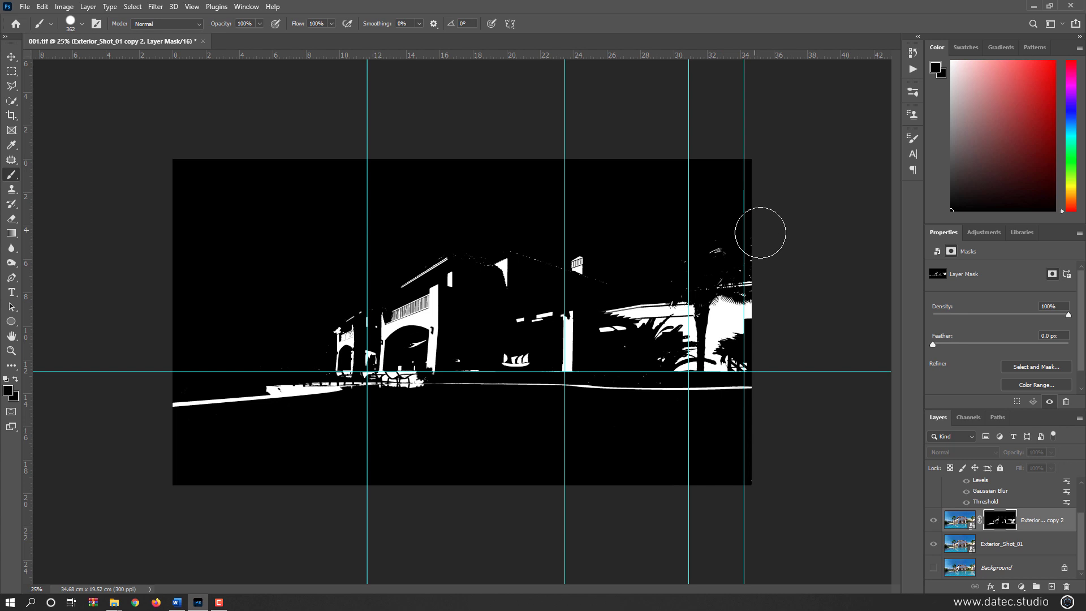
pyautogui.moveTo(766, 233)
pyautogui.mouseDown()
pyautogui.moveTo(724, 250)
pyautogui.moveTo(734, 242)
pyautogui.moveTo(642, 255)
pyautogui.moveTo(692, 259)
pyautogui.mouseUp()
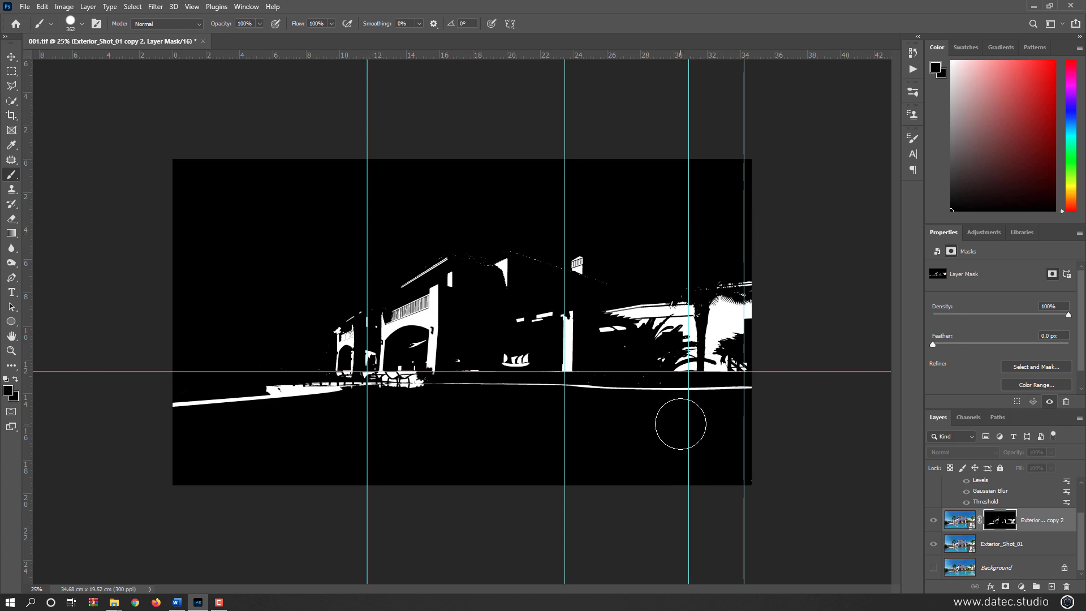
# Step: Add an Invert smart filter to the Exterior_Shot_01 copy 2 layer's image
pyautogui.keyDown('alt'); pyautogui.click(994, 531); pyautogui.keyUp('alt')
pyautogui.click(959, 522)
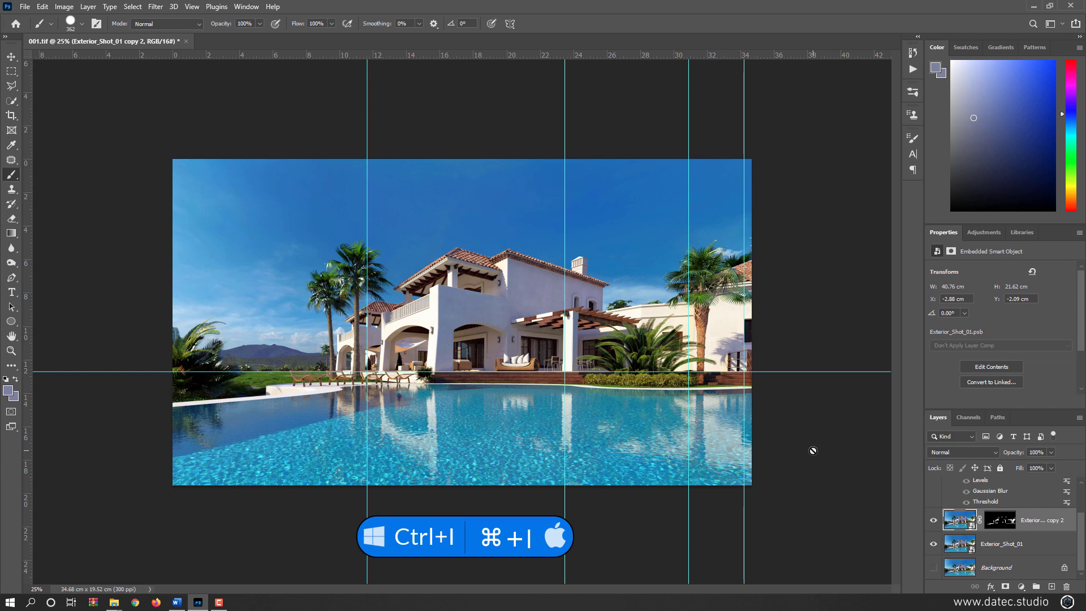
pyautogui.hotkey('ctrl', 'i')
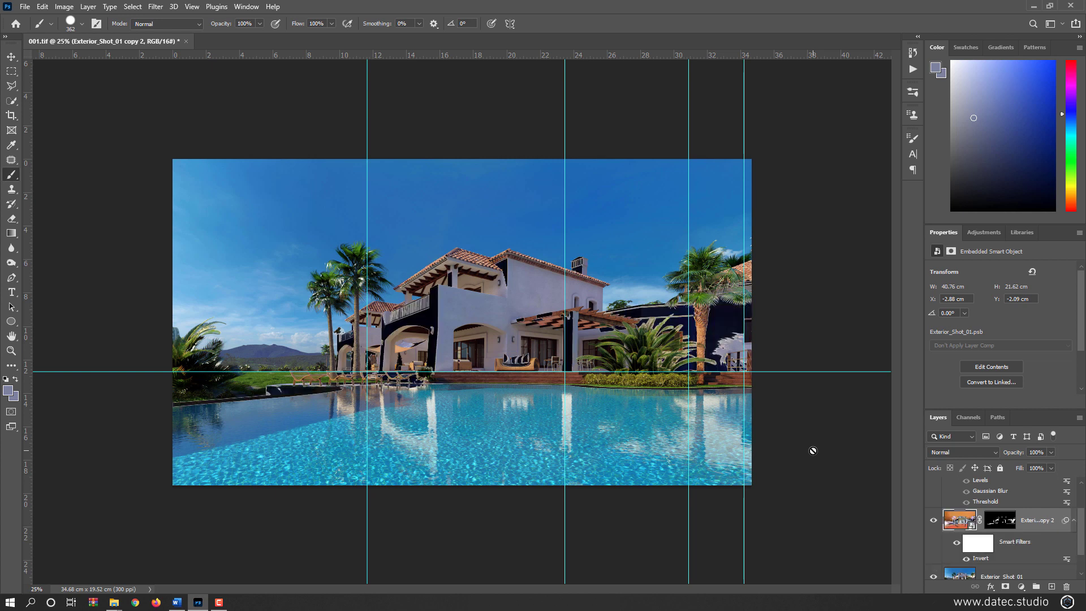
# Step: Zoom in on the arch and wall edge, then hide the Invert filter to compare
pyautogui.scroll(3, 433, 334)
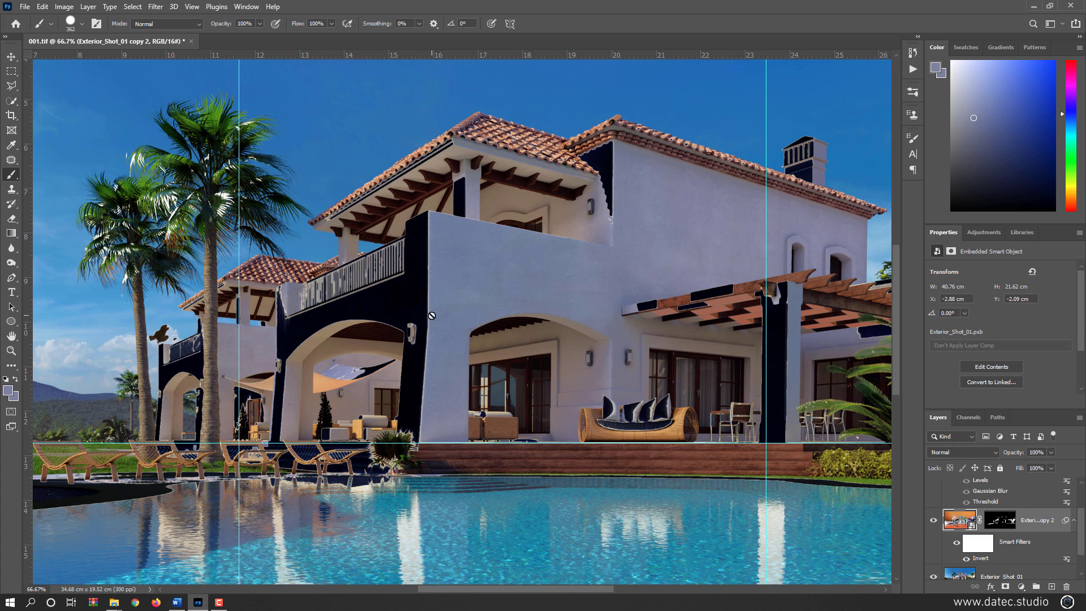
pyautogui.scroll(2, 431, 315)
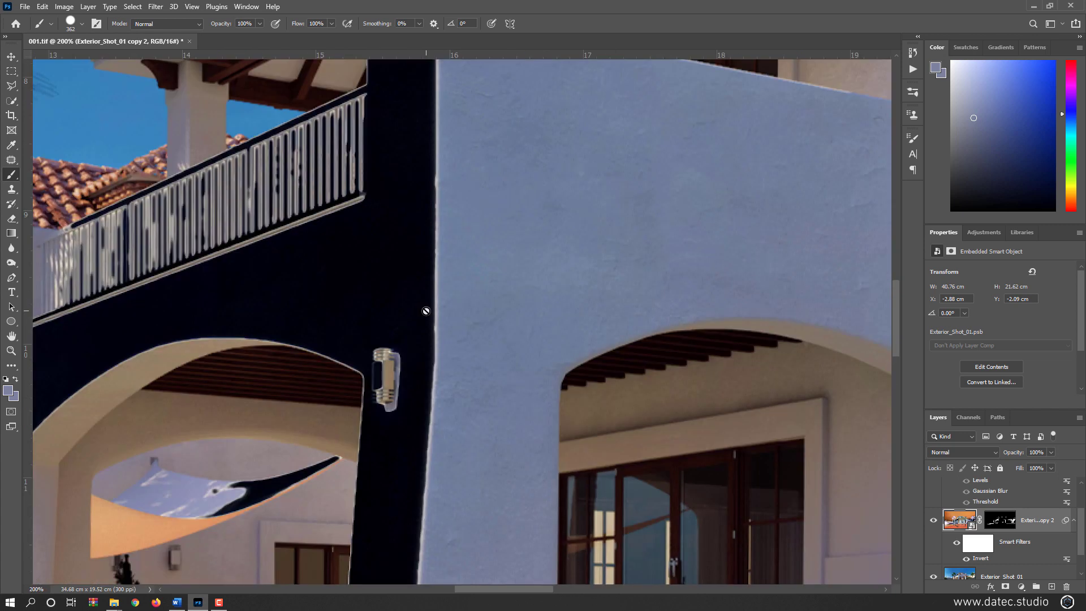
pyautogui.moveTo(449, 323); pyautogui.dragTo(484, 252)
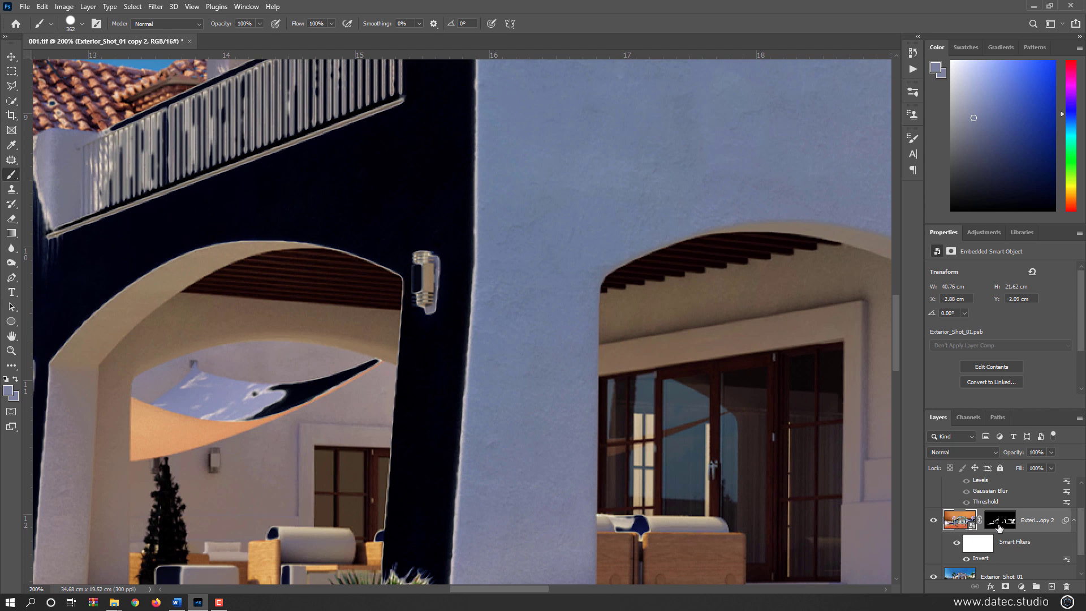
pyautogui.click(967, 559)
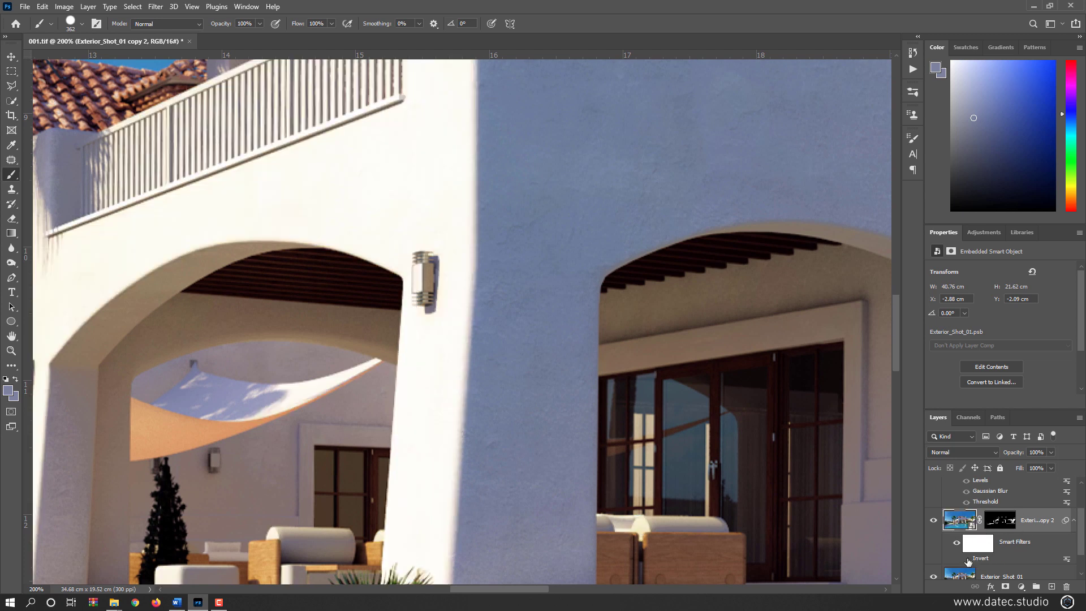
# Step: Turn the Invert filter back on and open Select and Mask for the layer mask
pyautogui.click(967, 559)
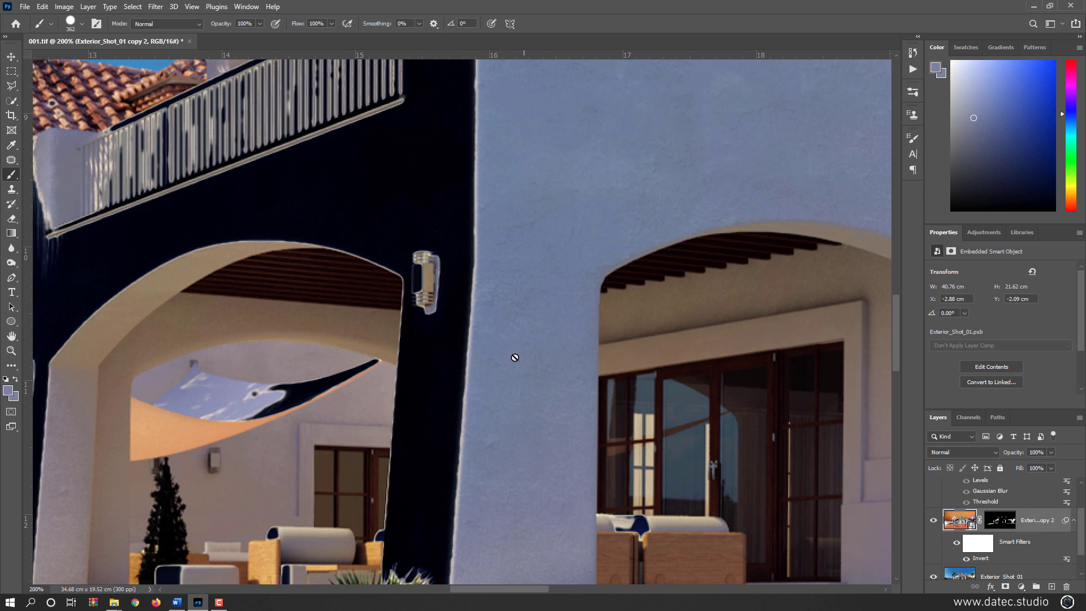
pyautogui.scroll(-1, 469, 317)
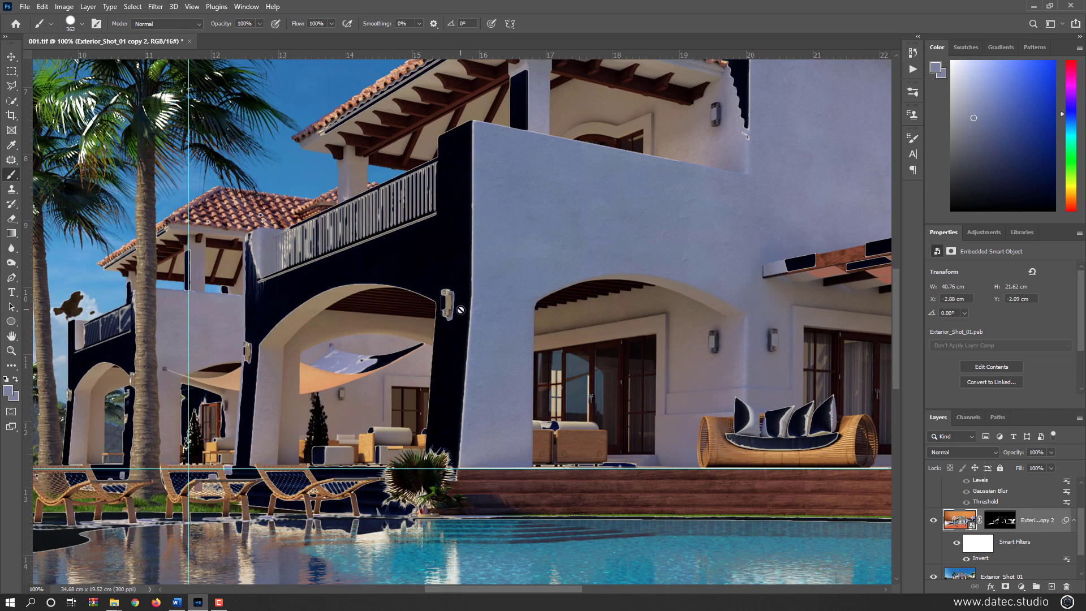
pyautogui.click(1010, 528)
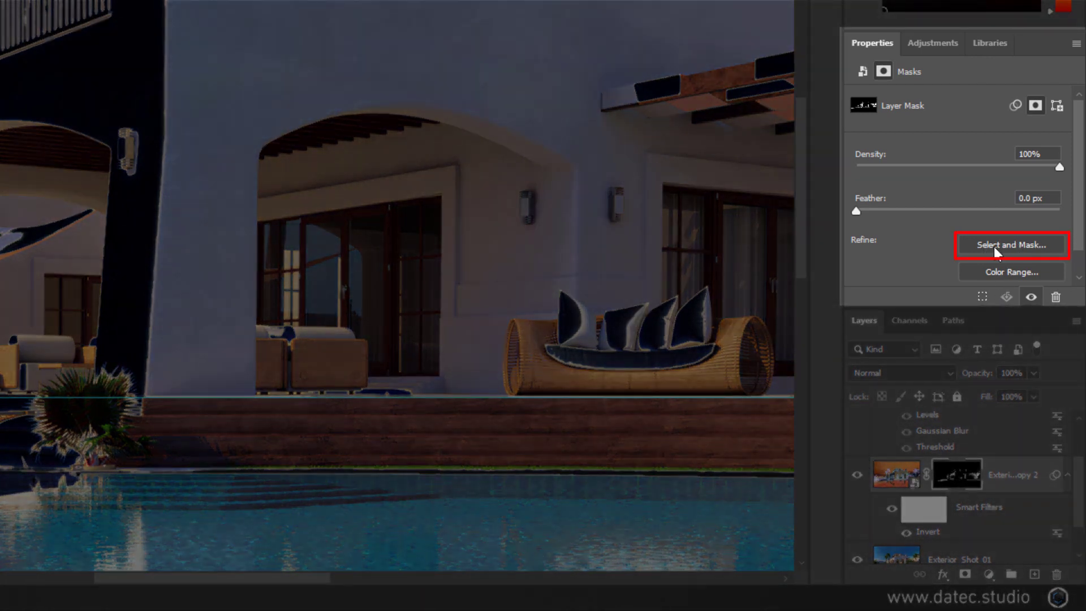
pyautogui.click(994, 247)
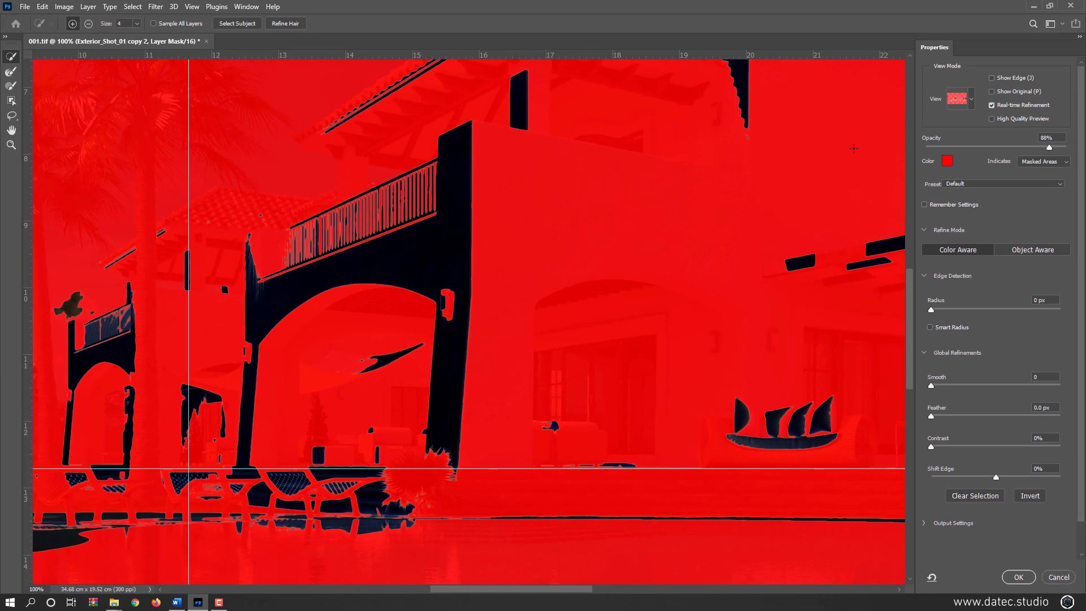
# Step: In Onion Skin view, refine the mask: Feather 2.0 px, Contrast 15%, Shift Edge +11%, then apply
pyautogui.click(968, 102)
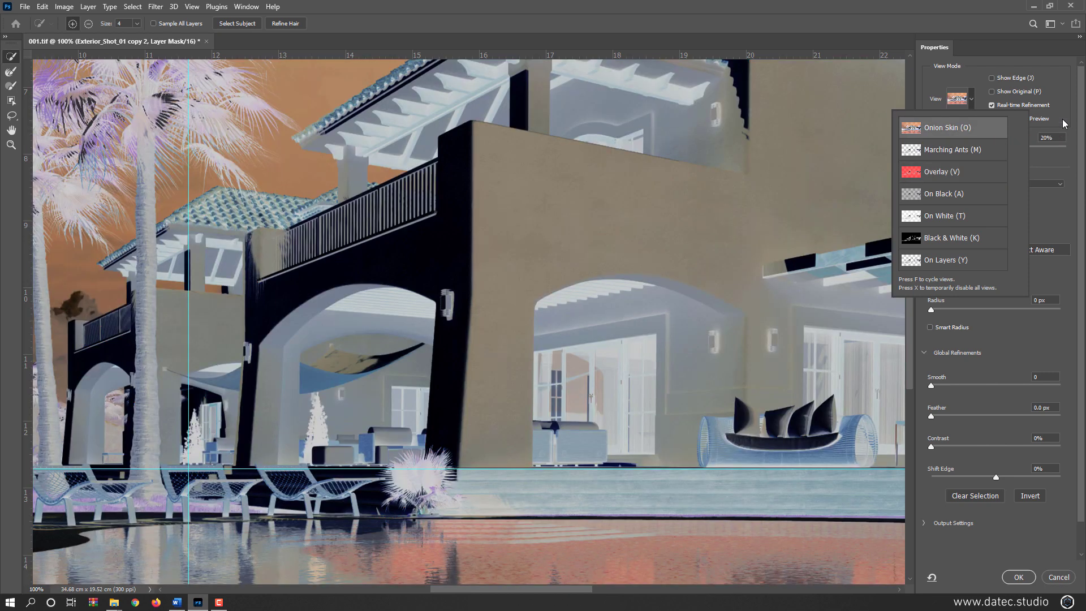
pyautogui.click(1005, 134)
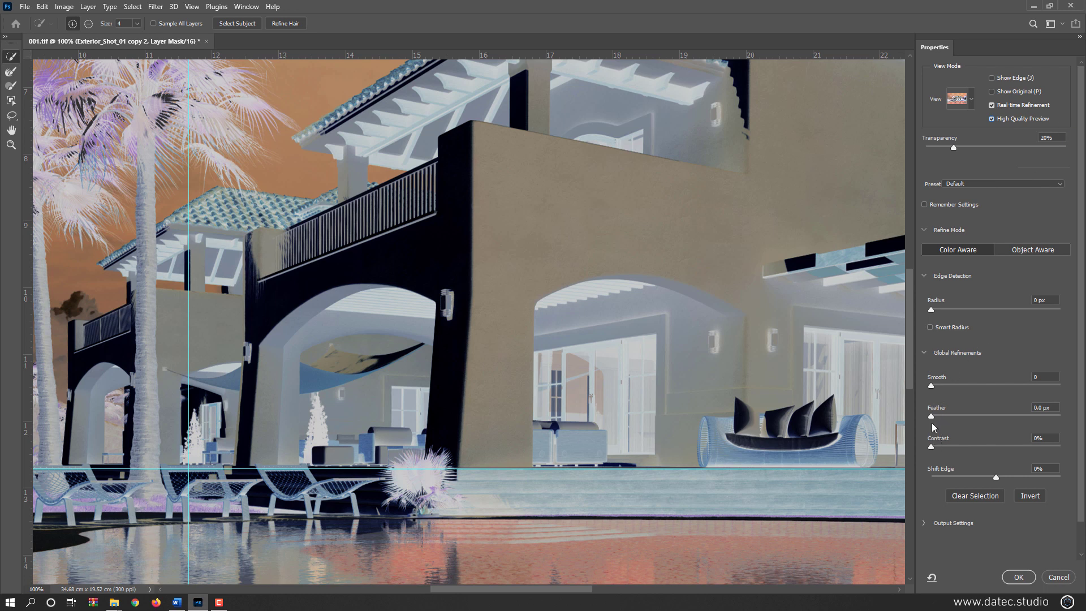
pyautogui.moveTo(940, 416); pyautogui.dragTo(951, 447)
pyautogui.moveTo(996, 481)
pyautogui.mouseDown()
pyautogui.moveTo(954, 479)
pyautogui.moveTo(1016, 481)
pyautogui.moveTo(1003, 476)
pyautogui.mouseUp()
pyautogui.click(1019, 577)
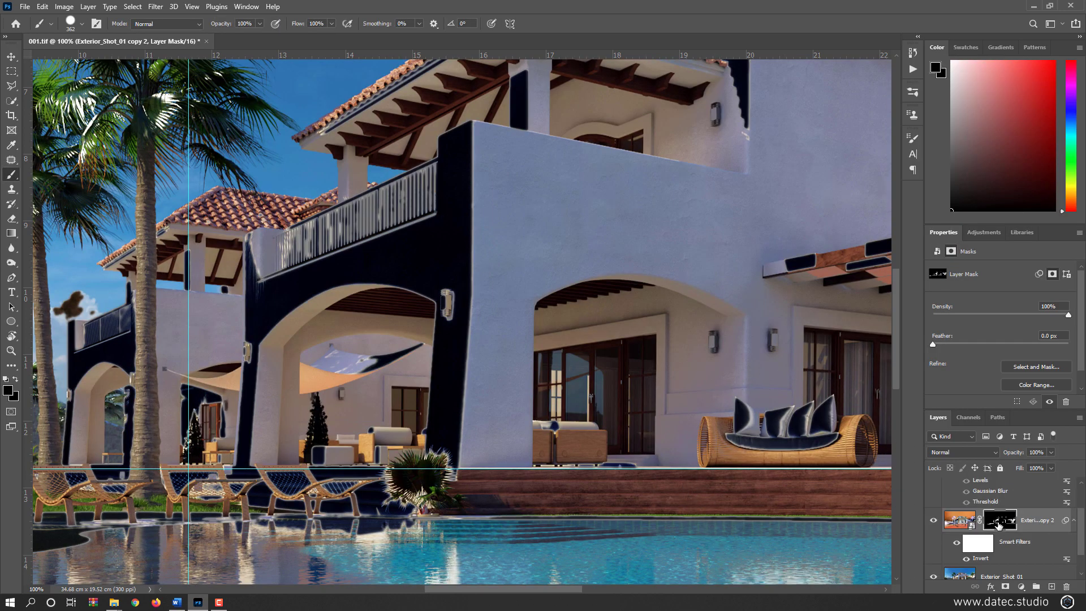
# Step: Target the layer's image and hide the Invert filter to see normal colours
pyautogui.click(991, 560)
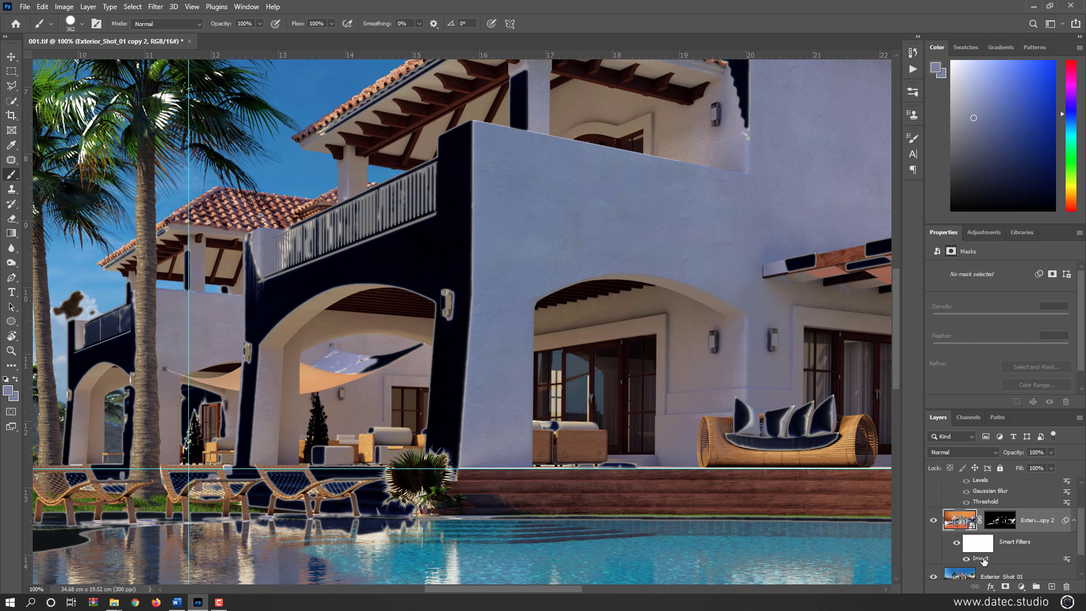
pyautogui.click(967, 560)
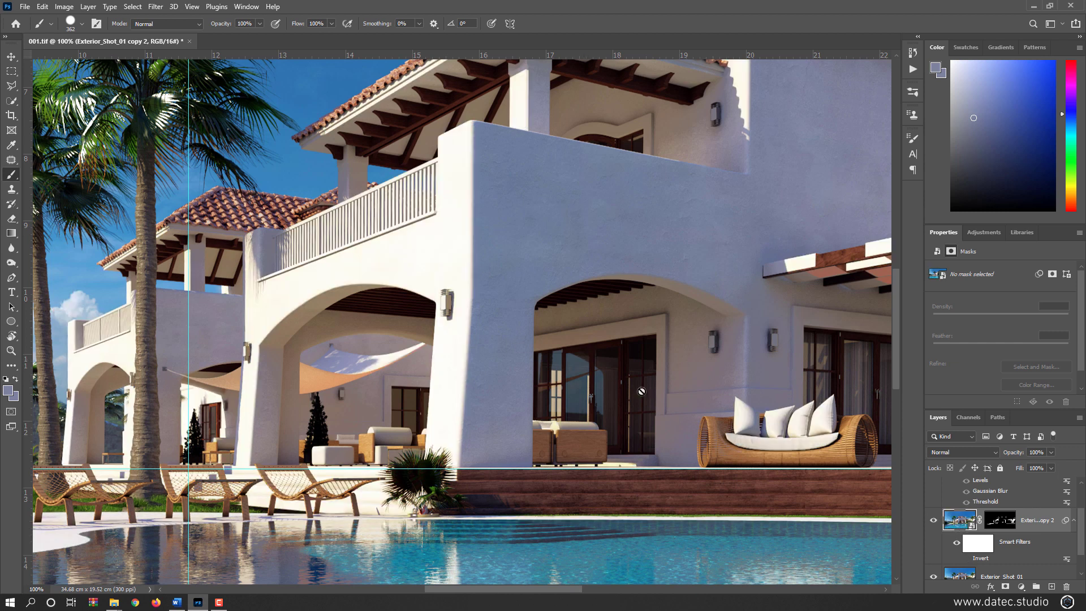
pyautogui.scroll(-1, 529, 341)
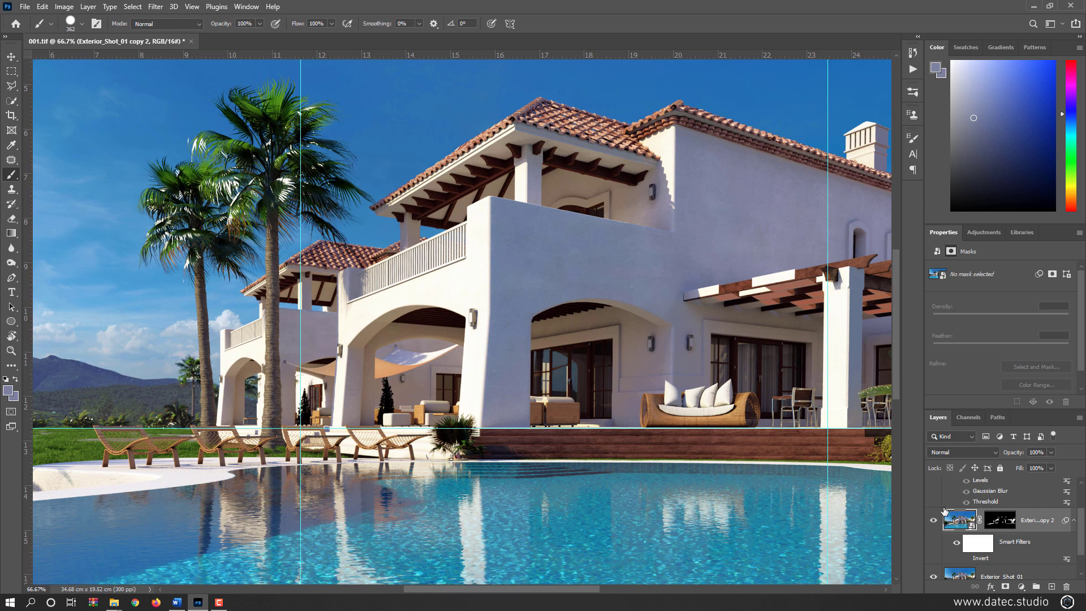
# Step: Apply an Exposure smart filter darkening the layer to about -0.82
pyautogui.click(62, 10)
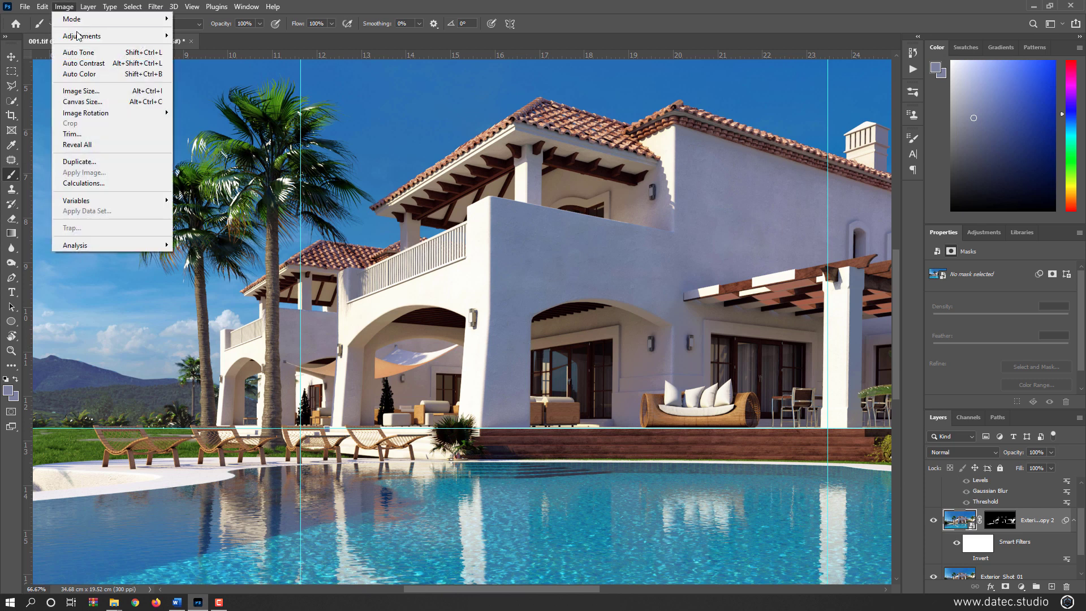
pyautogui.moveTo(79, 36)
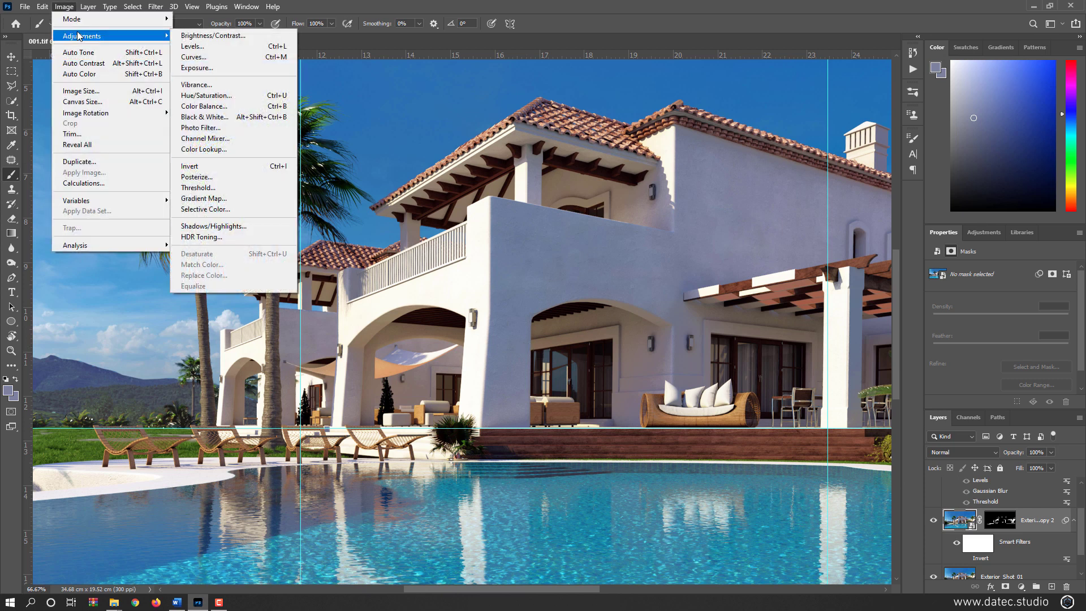
pyautogui.click(224, 68)
pyautogui.moveTo(530, 150); pyautogui.dragTo(723, 154)
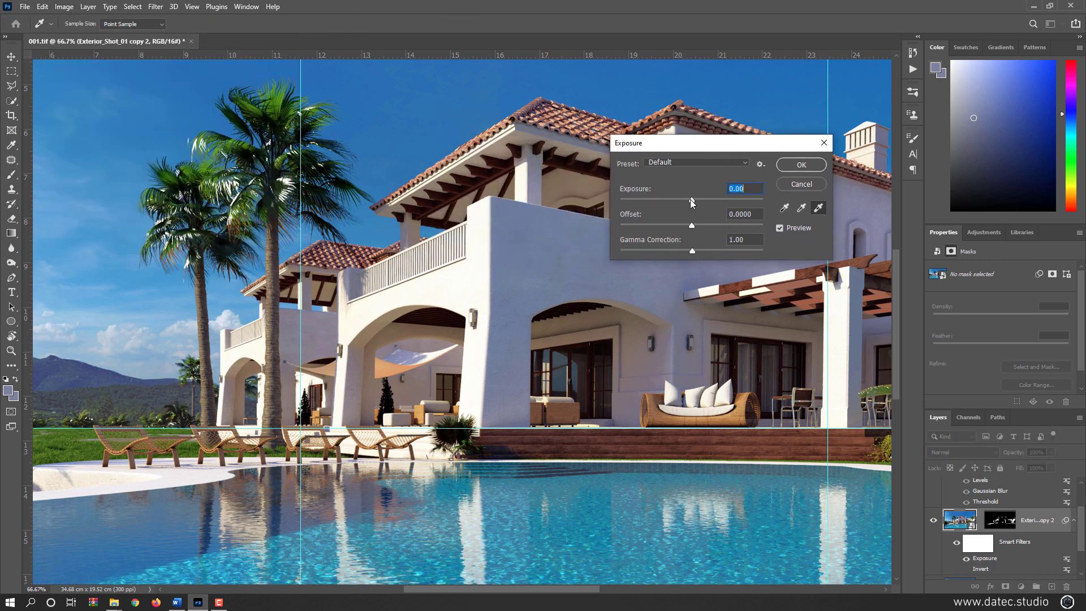
pyautogui.moveTo(691, 199); pyautogui.dragTo(688, 199)
pyautogui.click(802, 165)
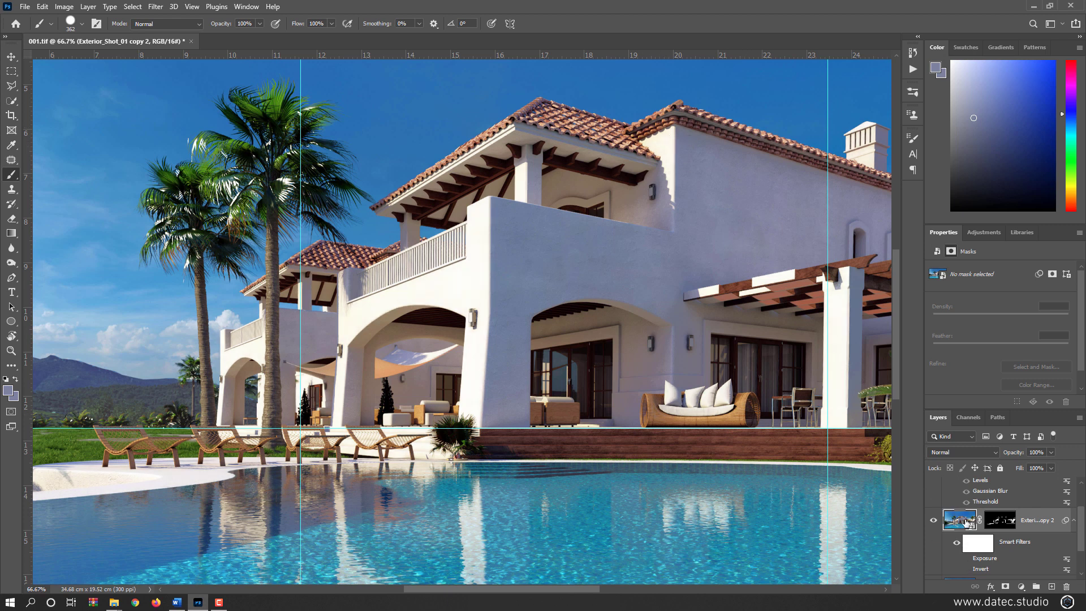
pyautogui.click(958, 547)
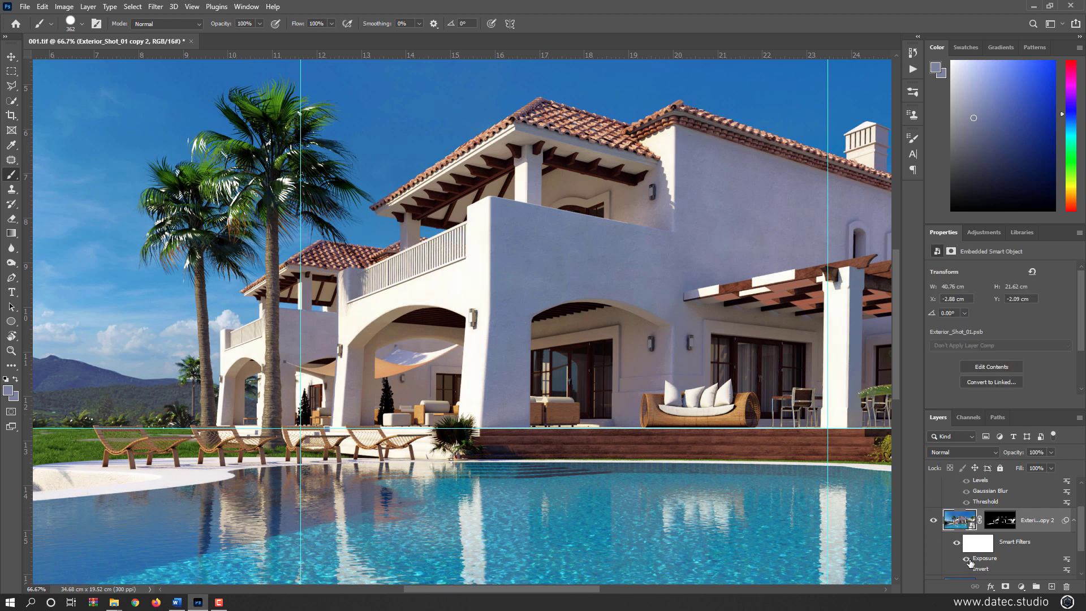
pyautogui.click(968, 559)
pyautogui.click(968, 559)
pyautogui.click(968, 559)
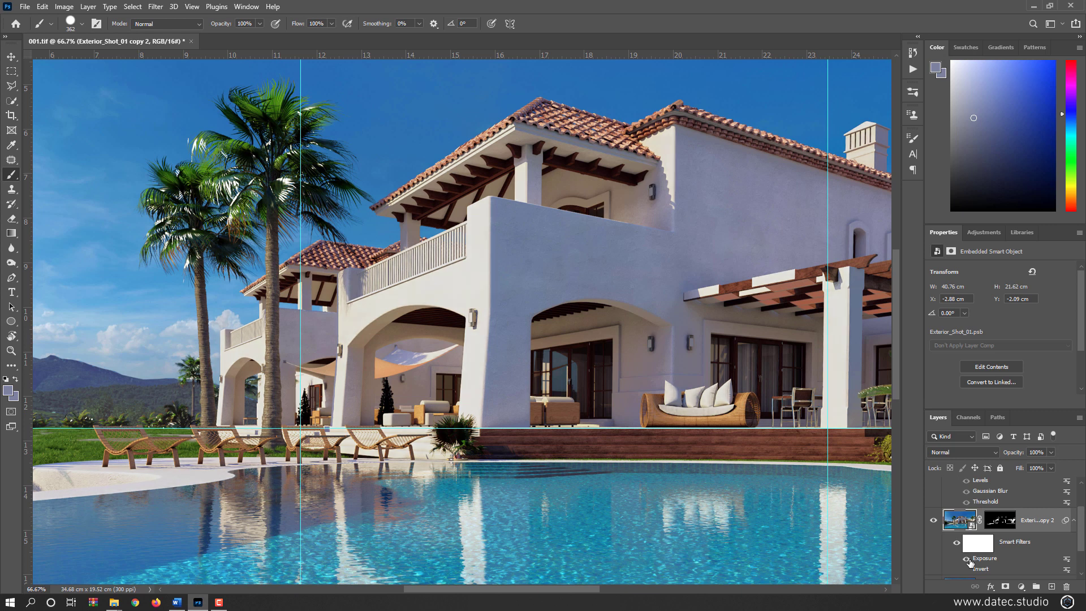
pyautogui.scroll(-1, 723, 378)
pyautogui.moveTo(721, 383); pyautogui.dragTo(661, 299)
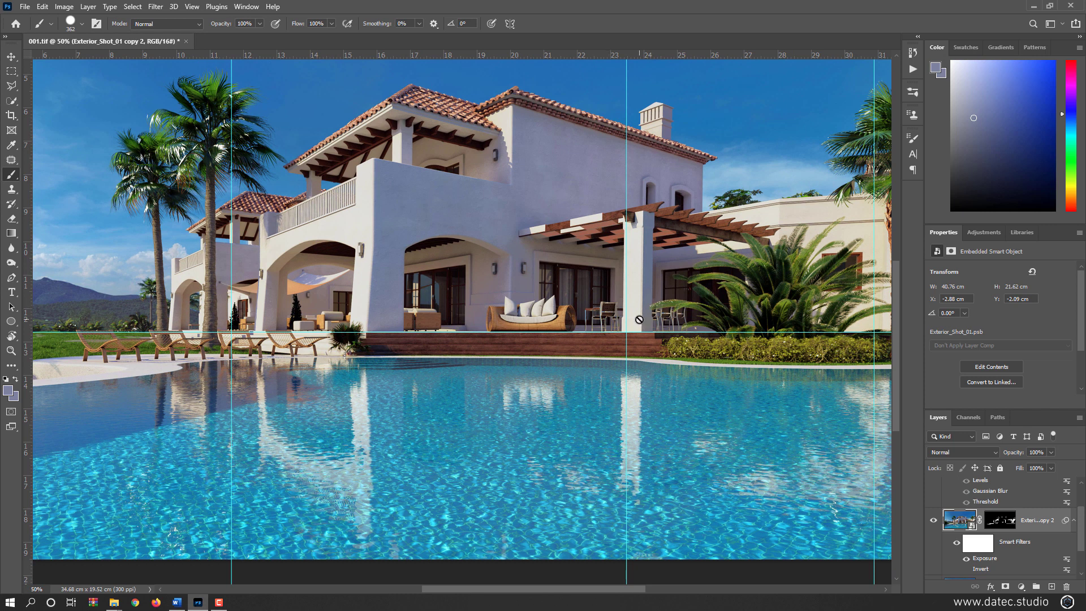
pyautogui.moveTo(583, 314); pyautogui.dragTo(587, 351)
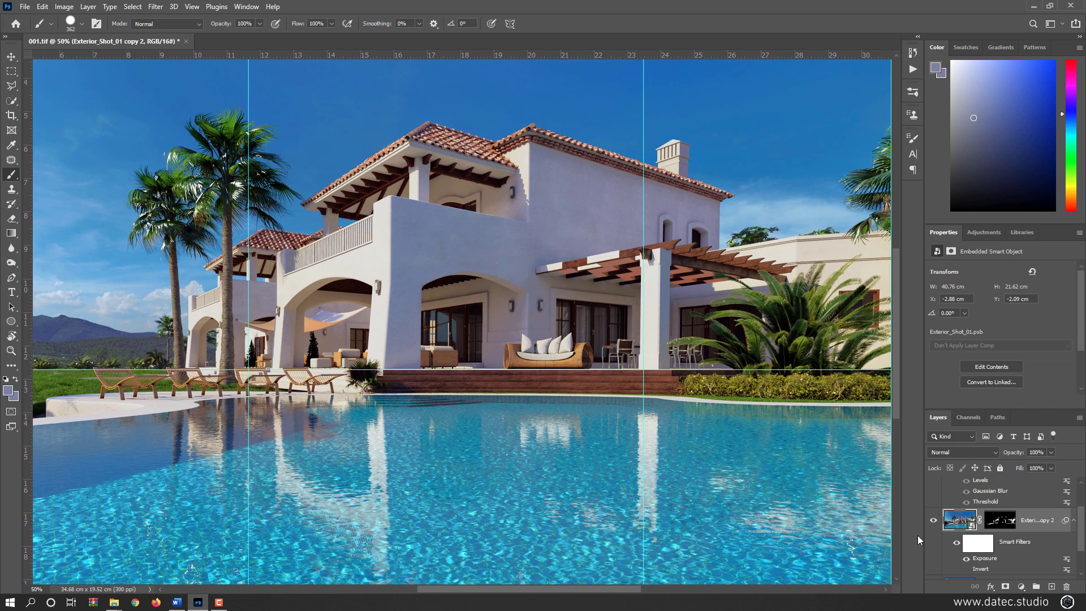
# Step: Add a Curves smart filter with a near-straight RGB curve, then zoom out to the whole render
pyautogui.click(58, 7)
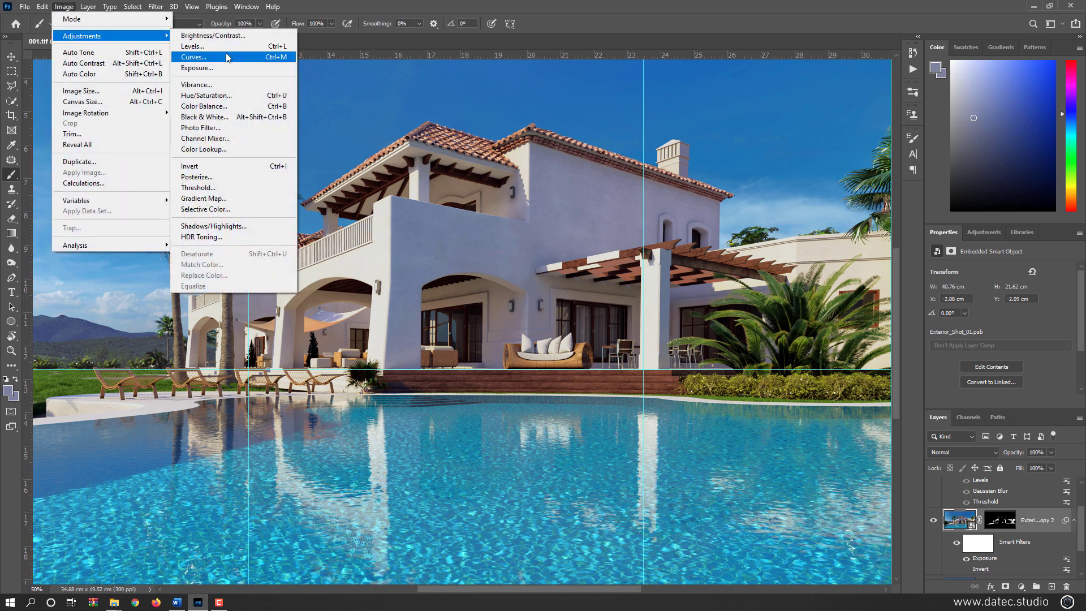
pyautogui.click(226, 57)
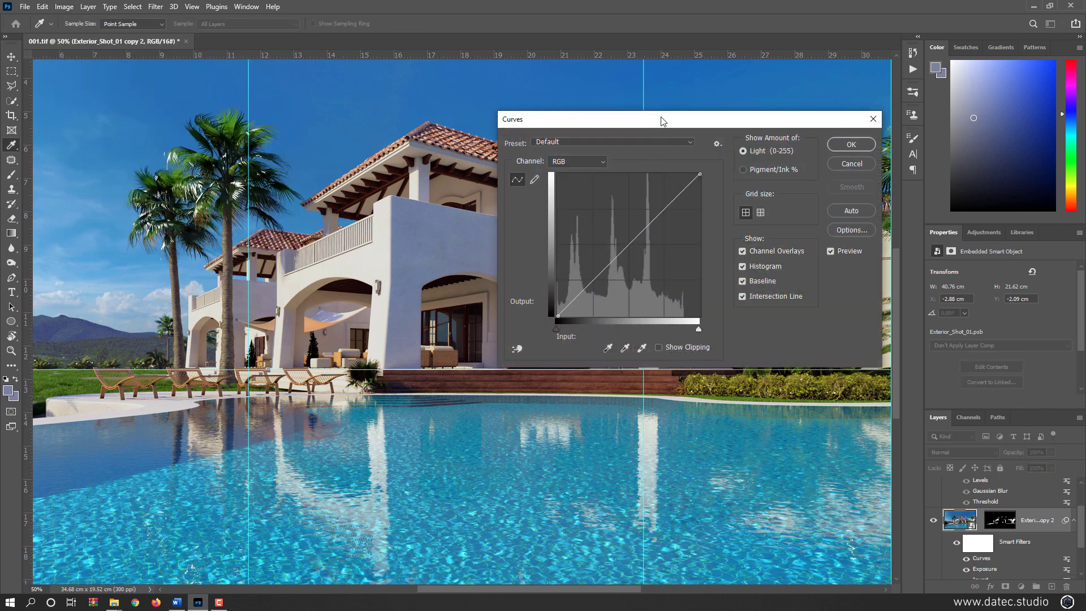
pyautogui.moveTo(662, 120); pyautogui.dragTo(625, 299)
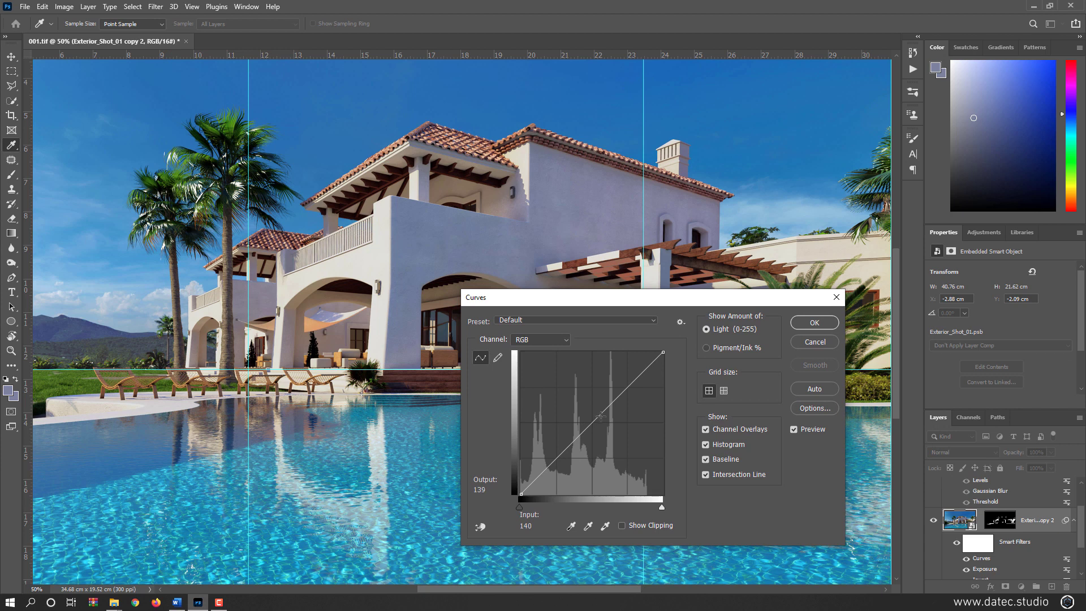
pyautogui.moveTo(602, 414)
pyautogui.mouseDown()
pyautogui.moveTo(594, 388)
pyautogui.moveTo(609, 429)
pyautogui.mouseUp()
pyautogui.click(815, 323)
pyautogui.press('b')
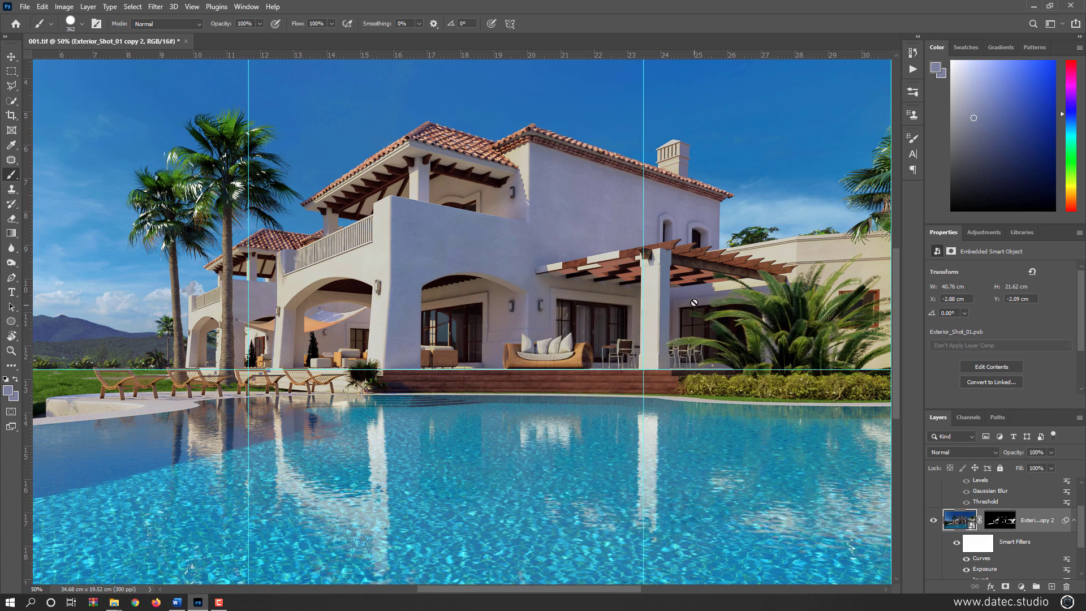
pyautogui.hotkey('ctrl', '-')
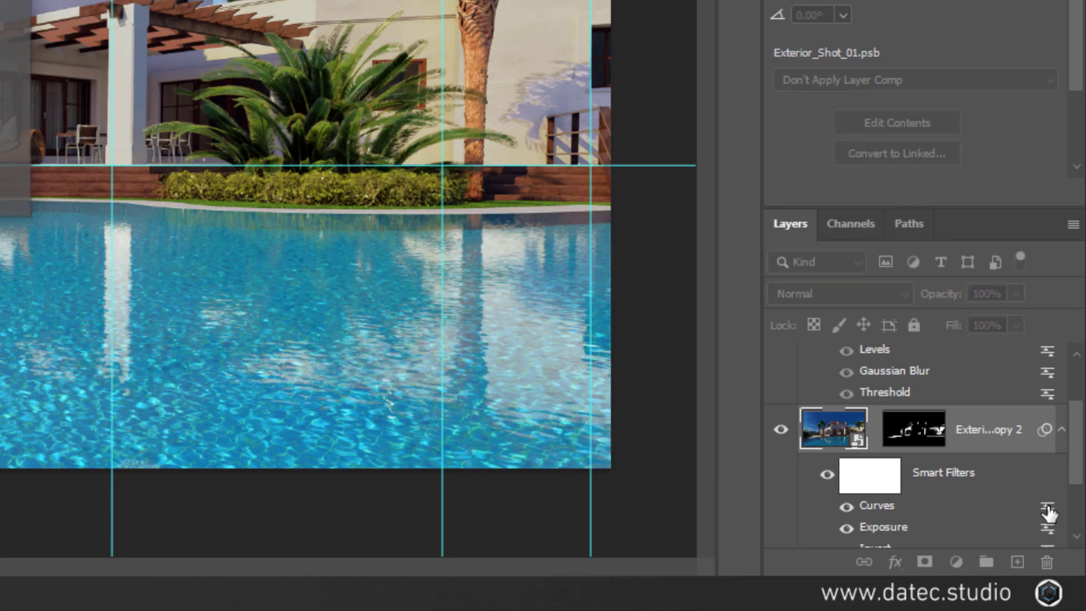
pyautogui.click(1047, 508)
pyautogui.click(437, 265)
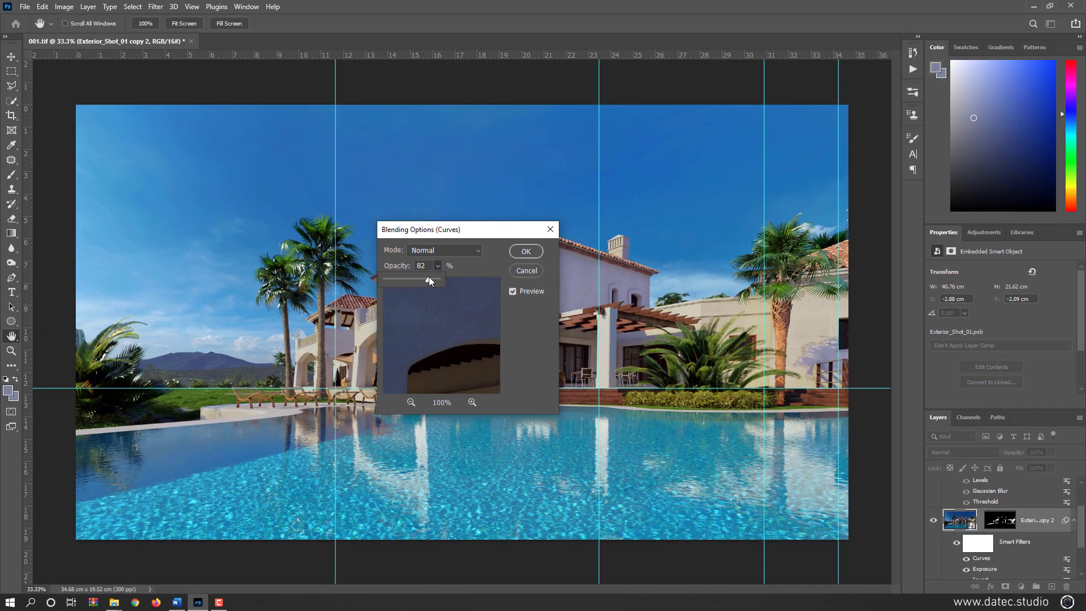
pyautogui.moveTo(429, 277); pyautogui.dragTo(412, 278)
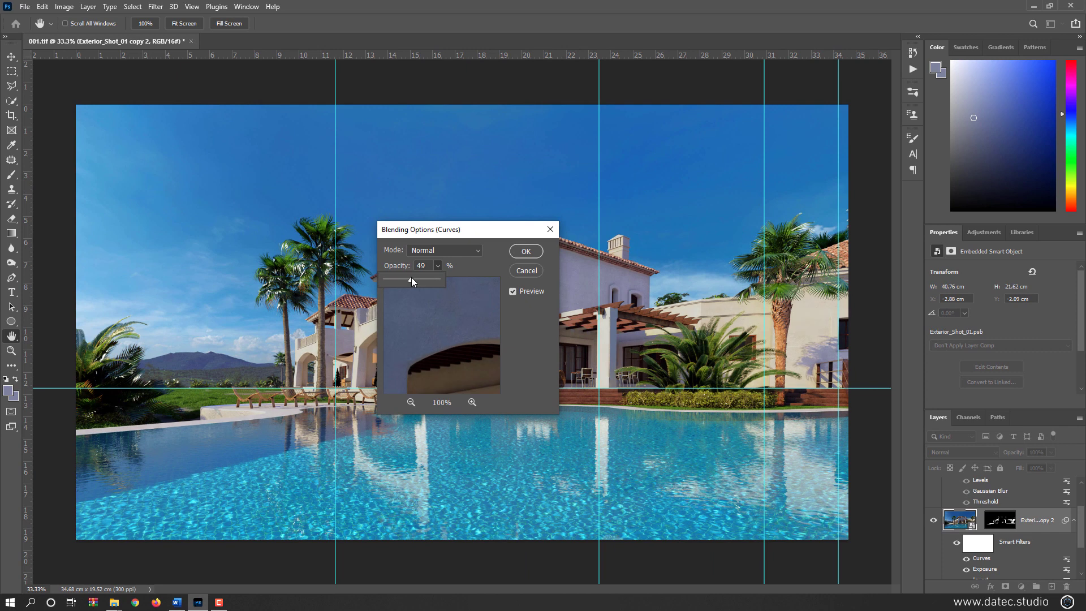
pyautogui.click(477, 250)
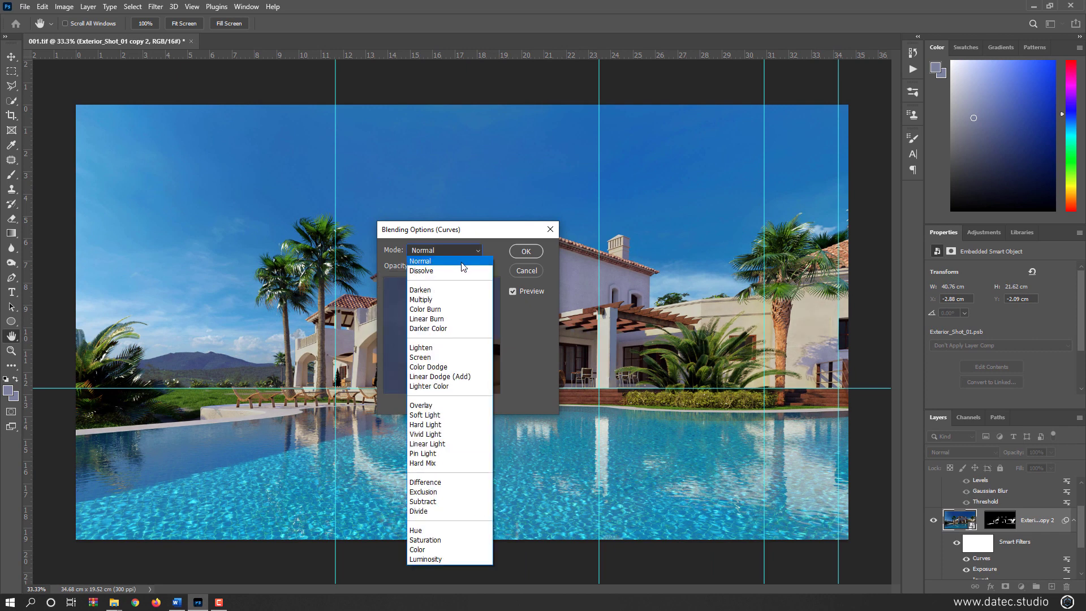
pyautogui.click(431, 300)
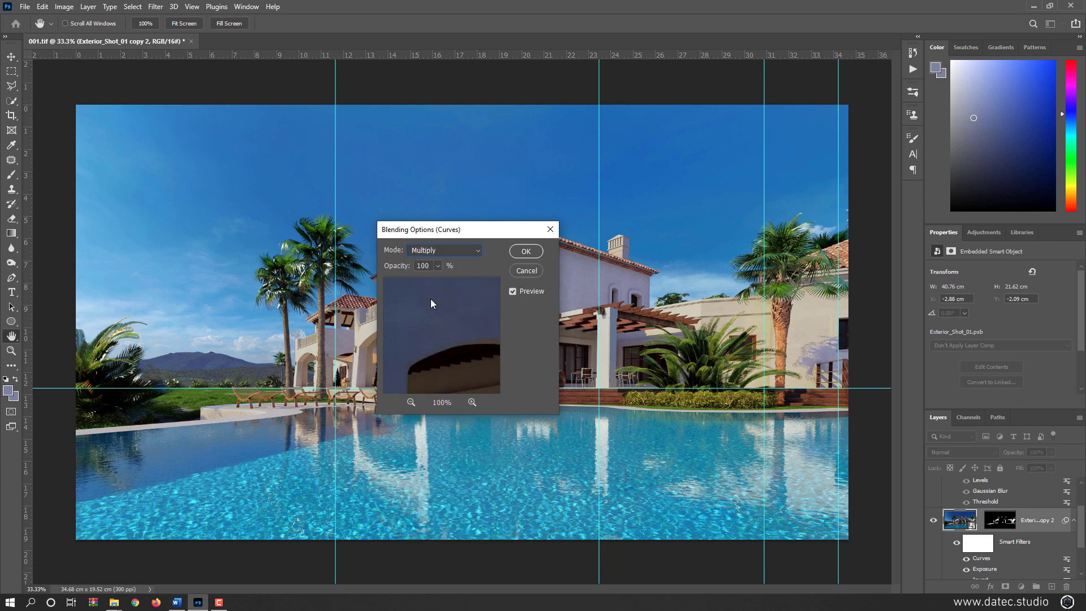
pyautogui.click(524, 269)
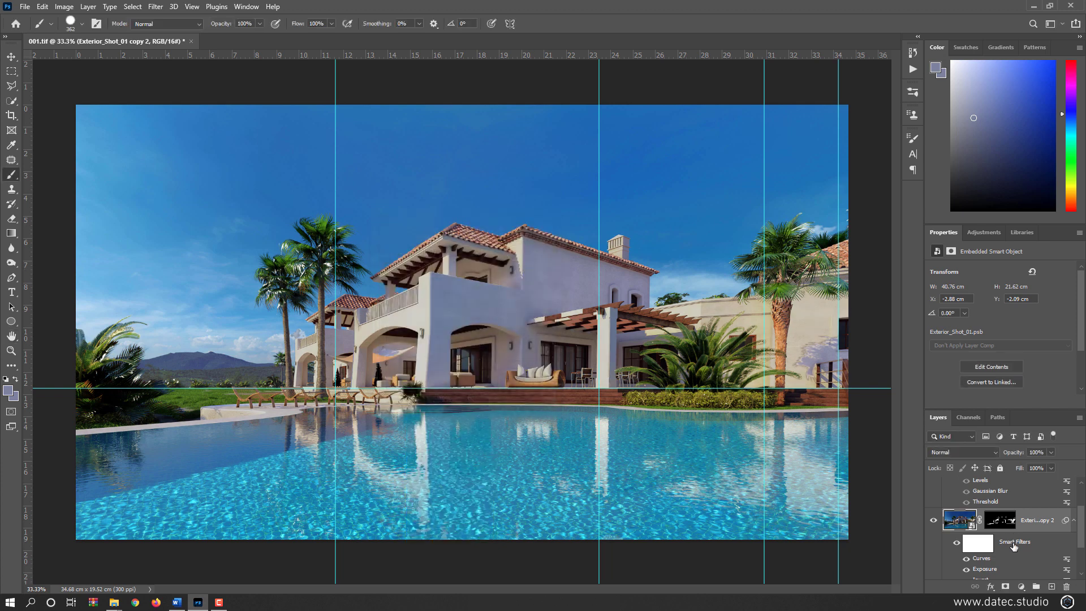
# Step: Reopen the Curves filter and drag its control point back onto the diagonal
pyautogui.doubleClick(983, 558)
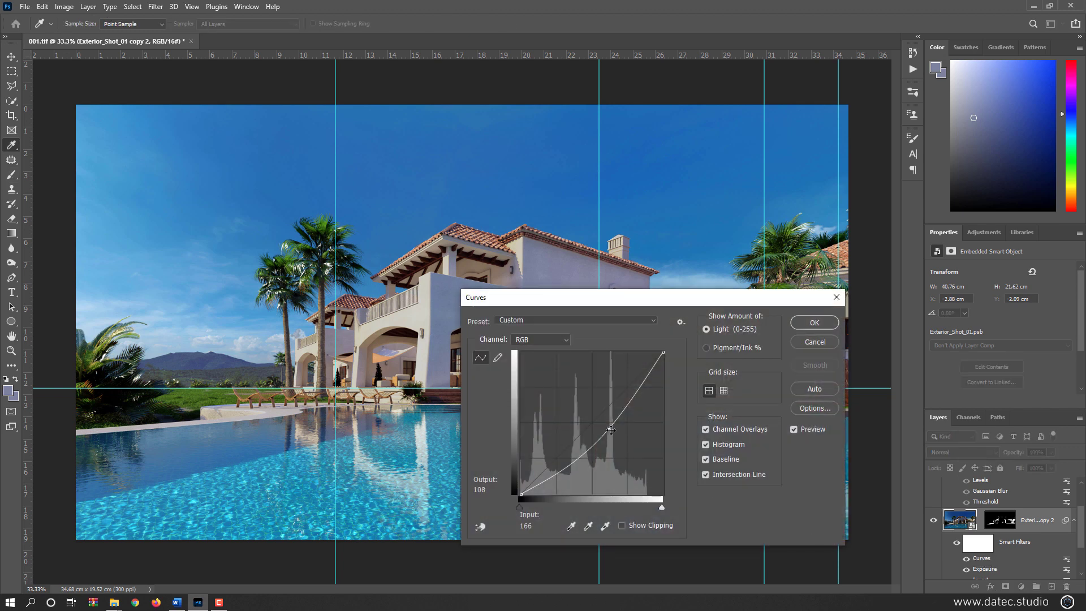
pyautogui.moveTo(611, 430); pyautogui.dragTo(600, 425)
pyautogui.click(813, 323)
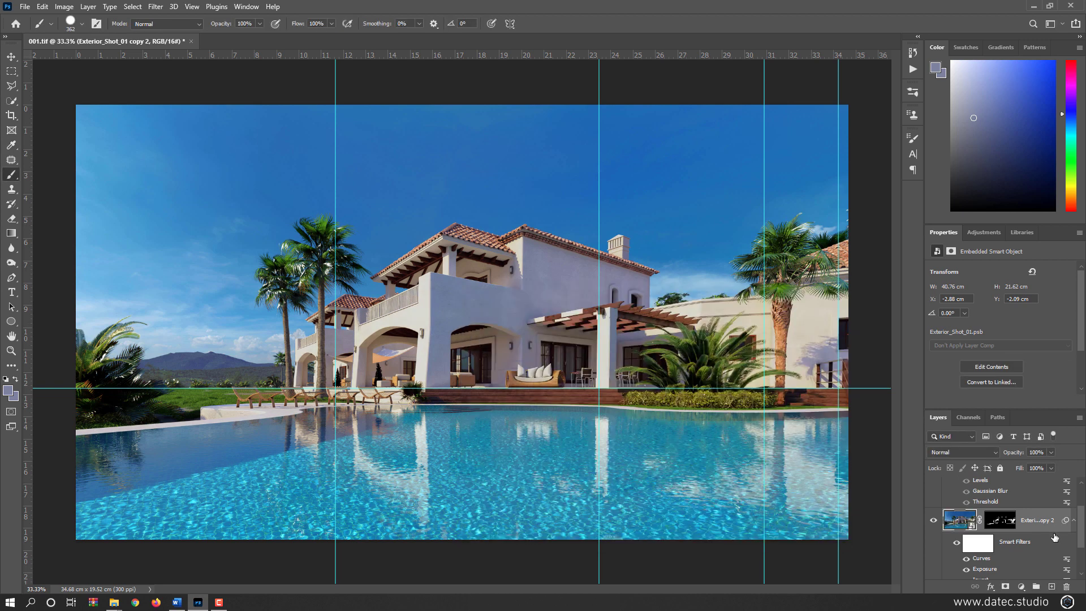
pyautogui.scroll(-2, 996, 538)
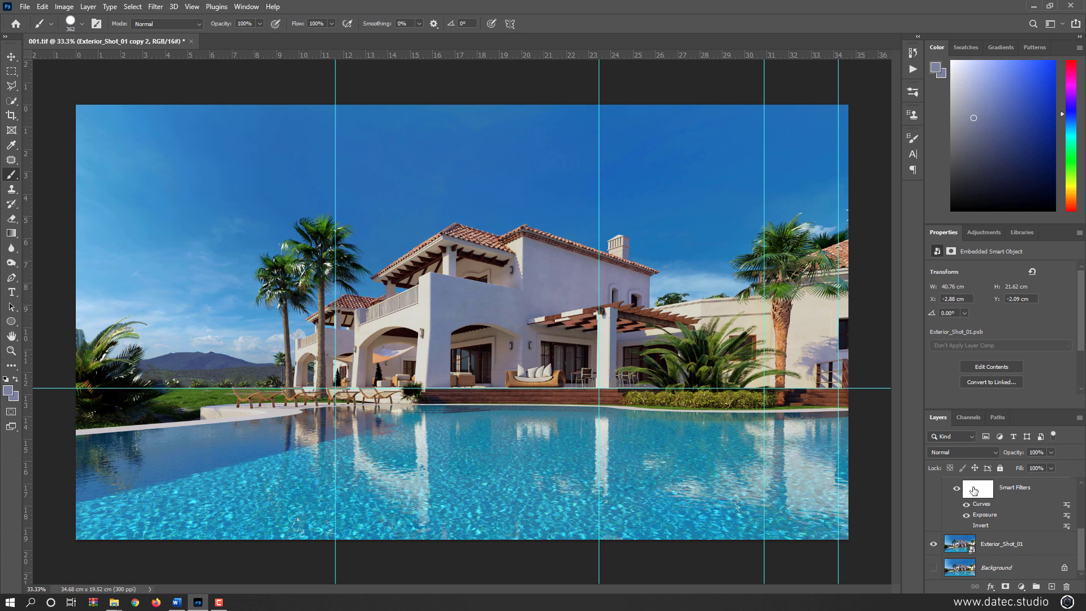
# Step: On the smart filter mask, paint the right palm and wall at low flow, then drop flow to 1%
pyautogui.click(979, 489)
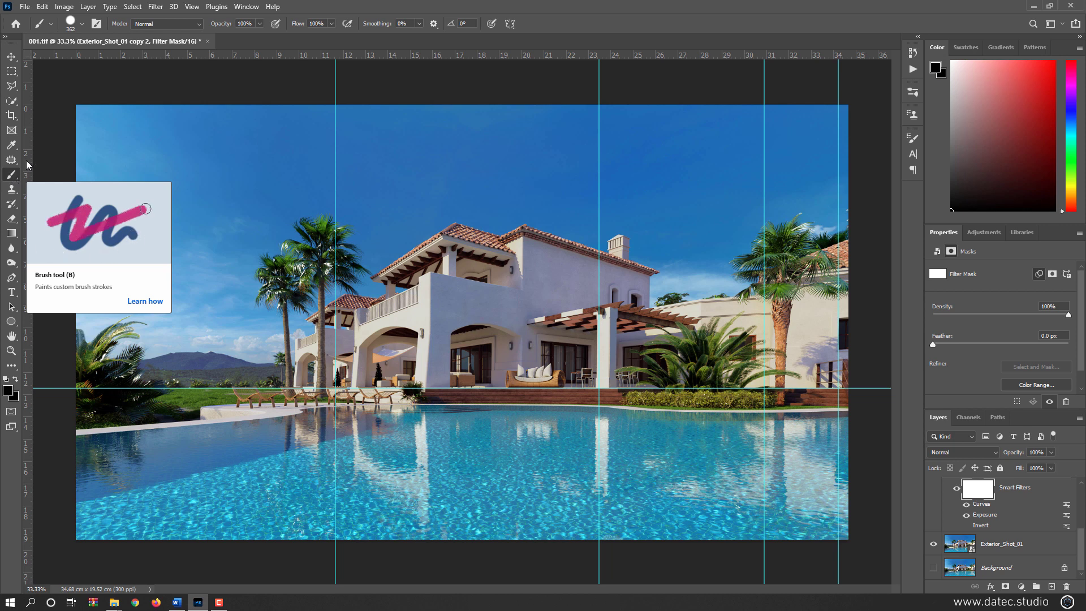
pyautogui.moveTo(297, 23); pyautogui.dragTo(249, 28)
pyautogui.moveTo(484, 314)
pyautogui.mouseDown()
pyautogui.moveTo(483, 161)
pyautogui.moveTo(528, 126)
pyautogui.mouseUp()
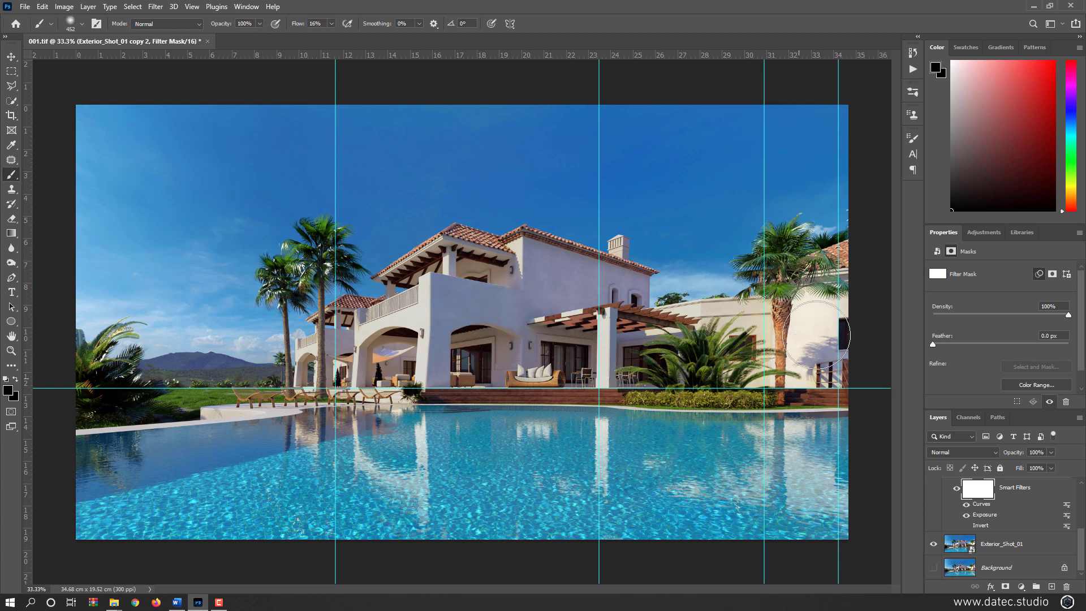
pyautogui.moveTo(824, 312)
pyautogui.mouseDown()
pyautogui.moveTo(776, 374)
pyautogui.moveTo(755, 308)
pyautogui.moveTo(699, 370)
pyautogui.mouseUp()
pyautogui.moveTo(300, 24); pyautogui.dragTo(290, 24)
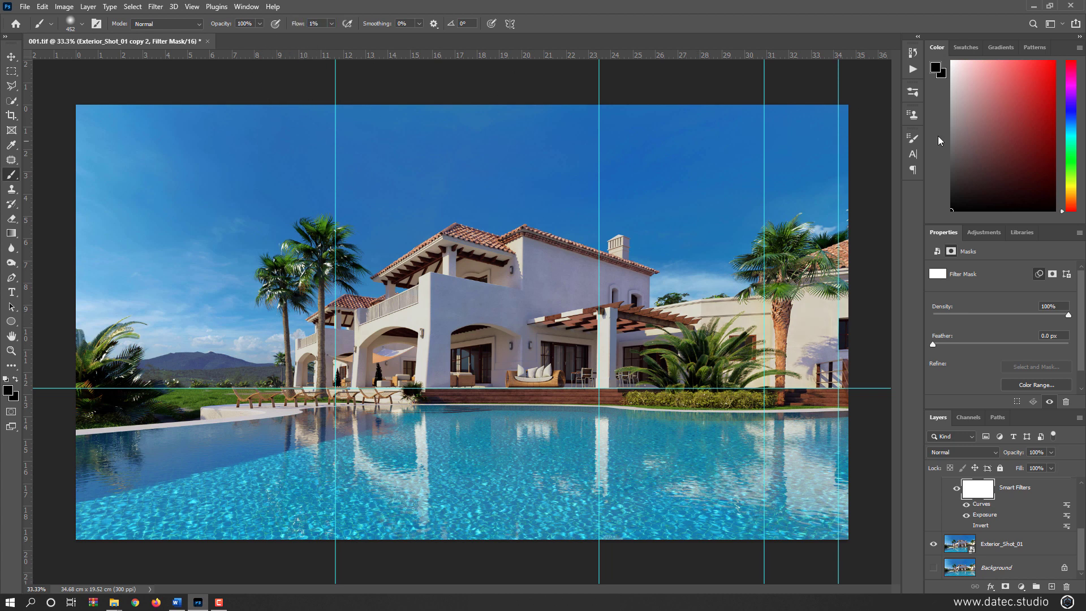
# Step: Set brush spacing to 25% and size 542 px, then softly paint from the hedge over the house
pyautogui.click(915, 143)
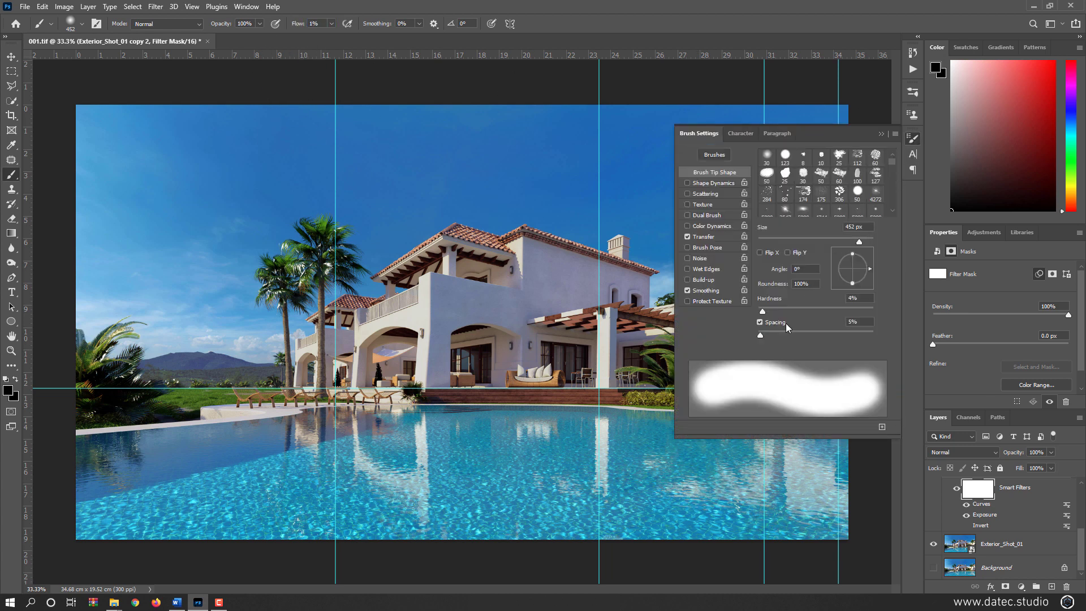
pyautogui.click(765, 334)
pyautogui.moveTo(765, 335); pyautogui.dragTo(772, 336)
pyautogui.click(915, 139)
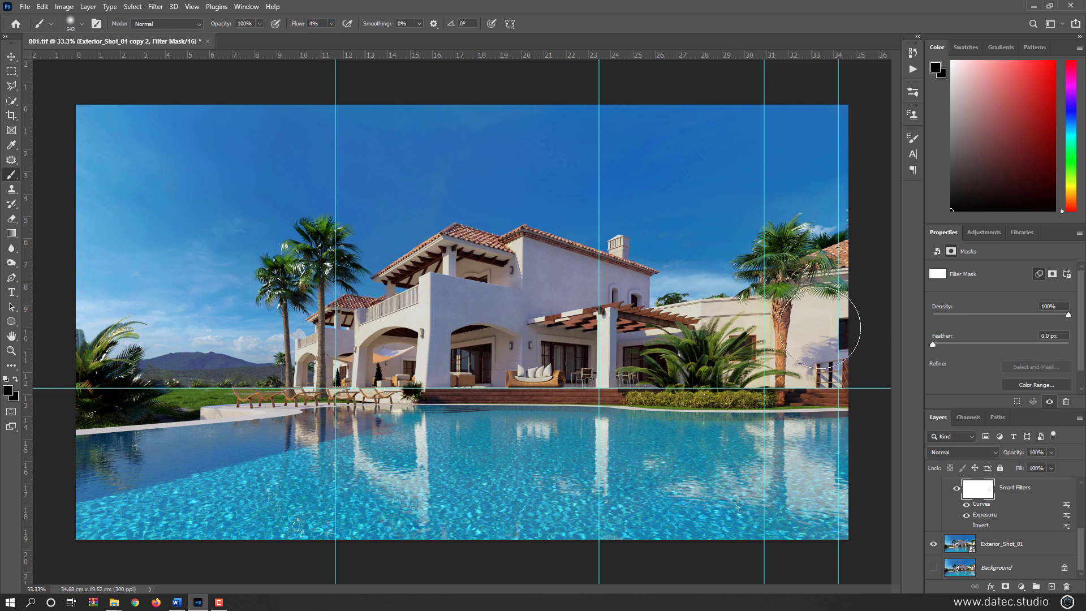
pyautogui.moveTo(737, 385); pyautogui.dragTo(538, 206)
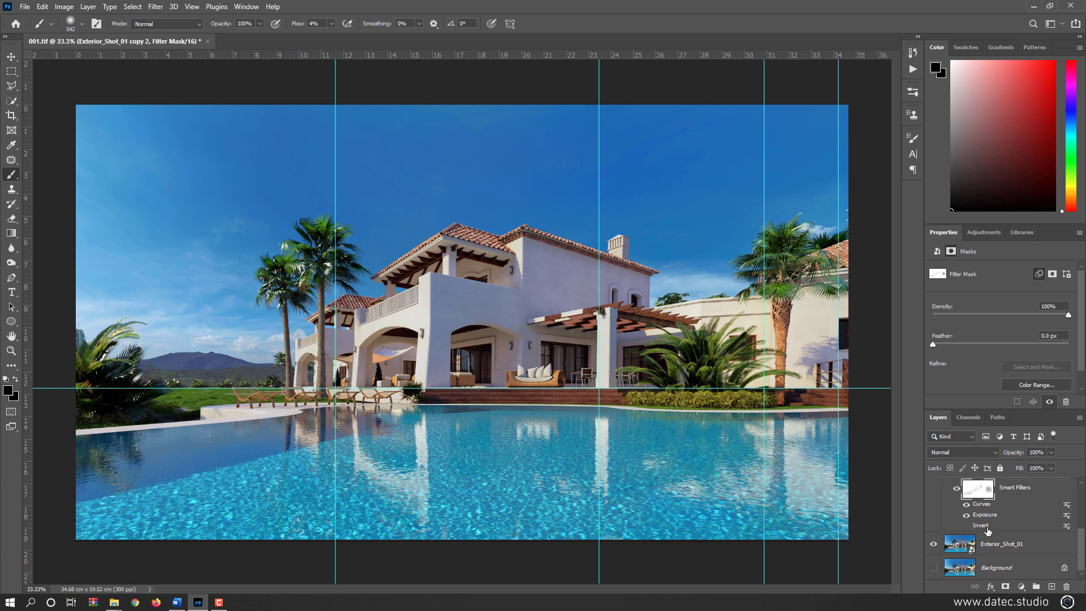
pyautogui.scroll(3, 987, 530)
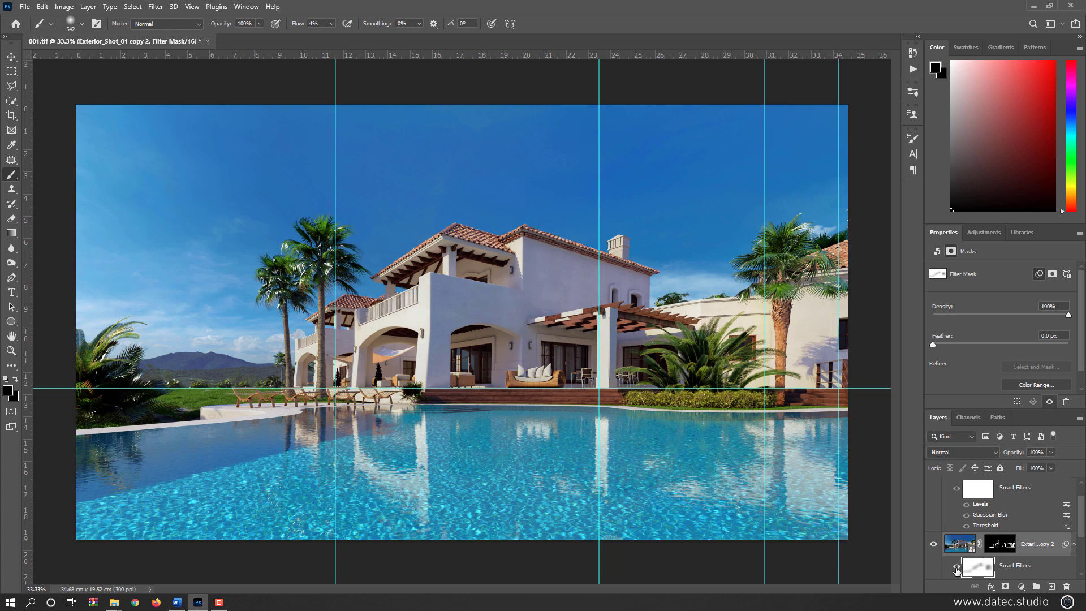
# Step: Toggle the copy 2 layer's visibility to compare it with the original photo
pyautogui.scroll(-3, 964, 564)
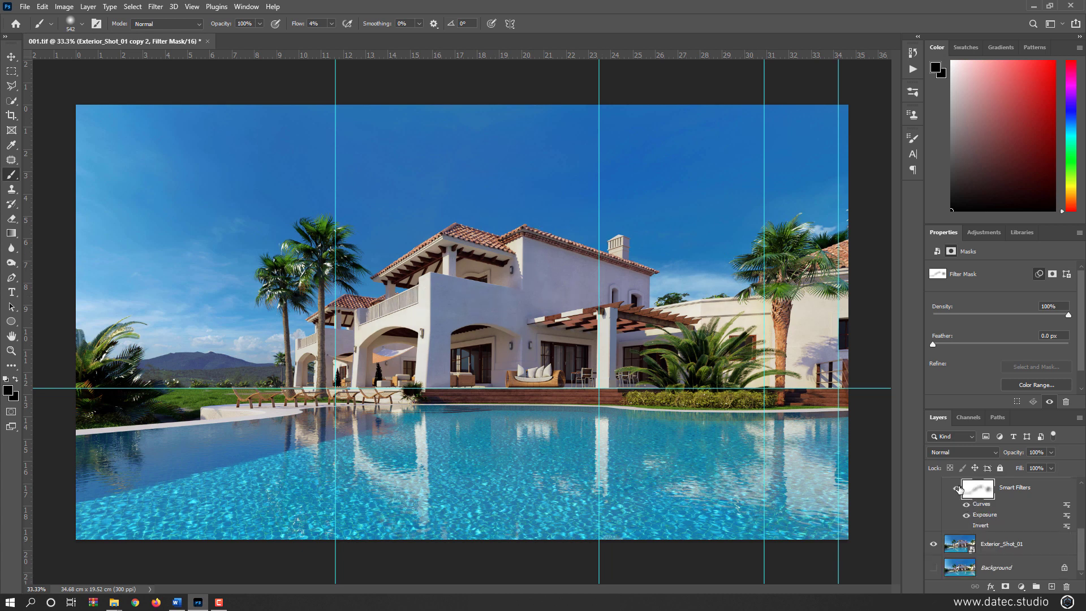
pyautogui.scroll(3, 964, 503)
pyautogui.click(934, 545)
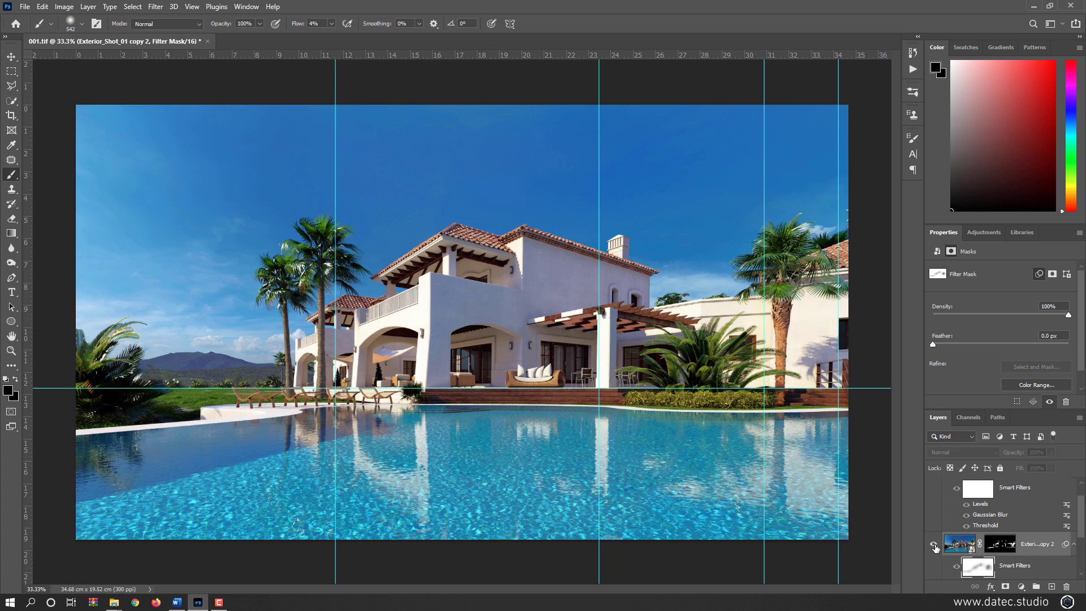
pyautogui.click(935, 545)
pyautogui.click(936, 545)
pyautogui.click(938, 545)
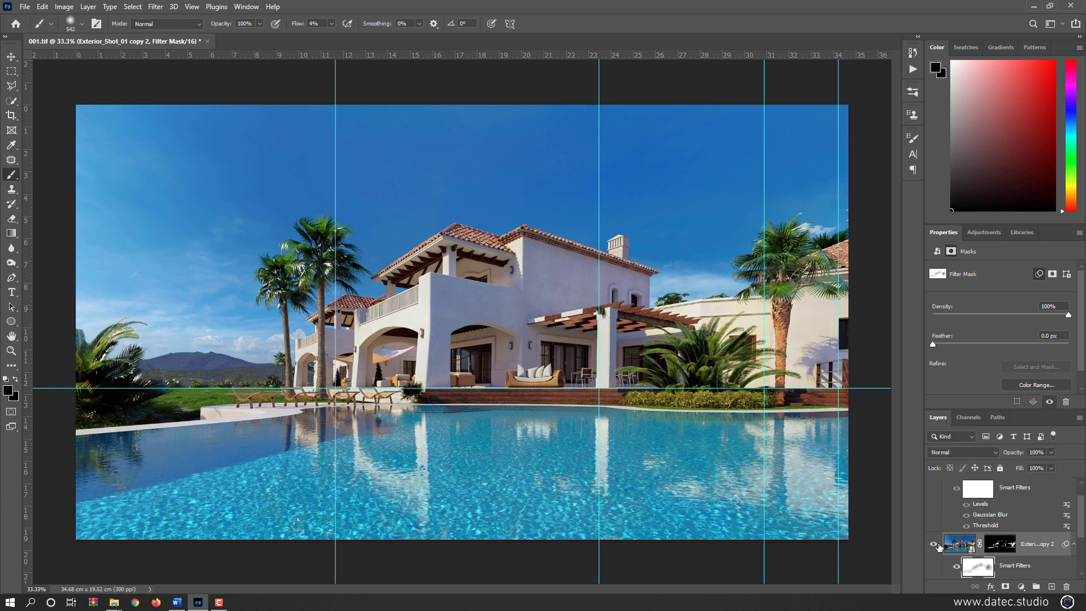
# Step: Lower the layer's opacity to 82% and toggle its visibility to check the result
pyautogui.click(963, 543)
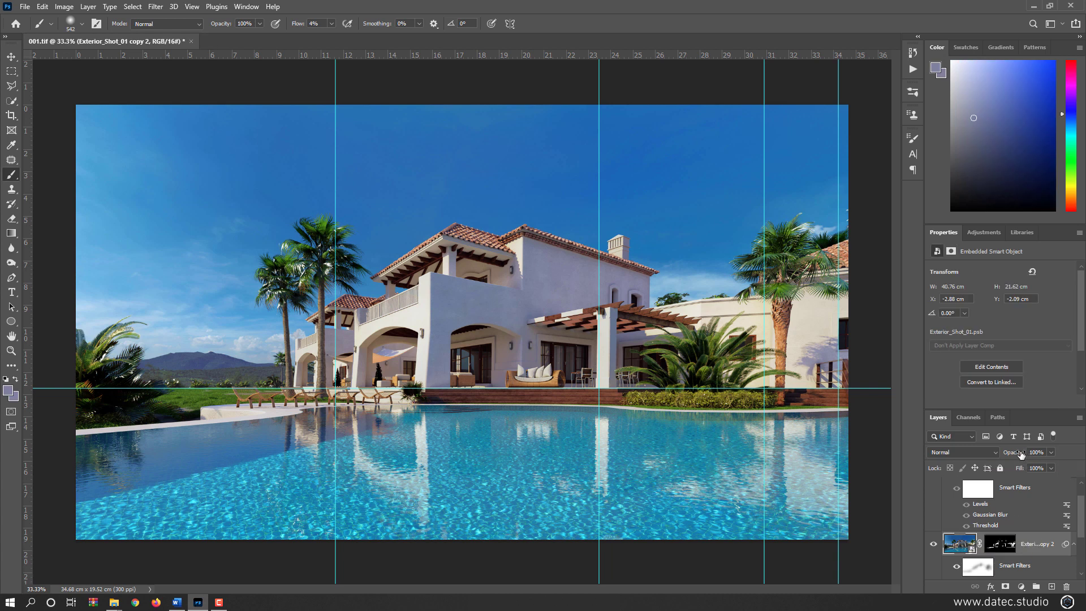
pyautogui.moveTo(1020, 454); pyautogui.dragTo(1013, 455)
pyautogui.click(934, 543)
pyautogui.click(934, 543)
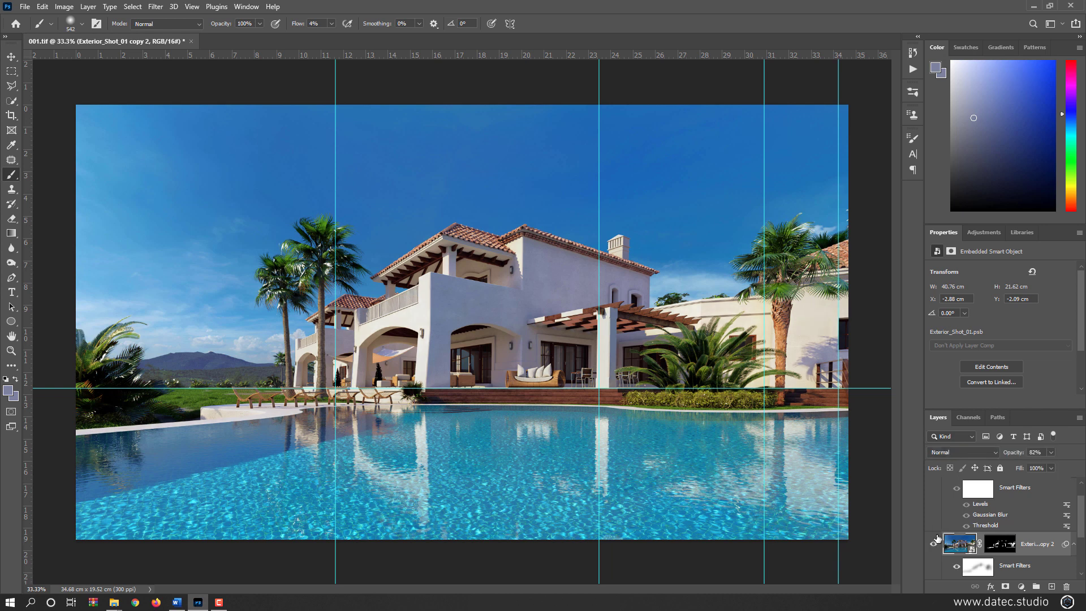